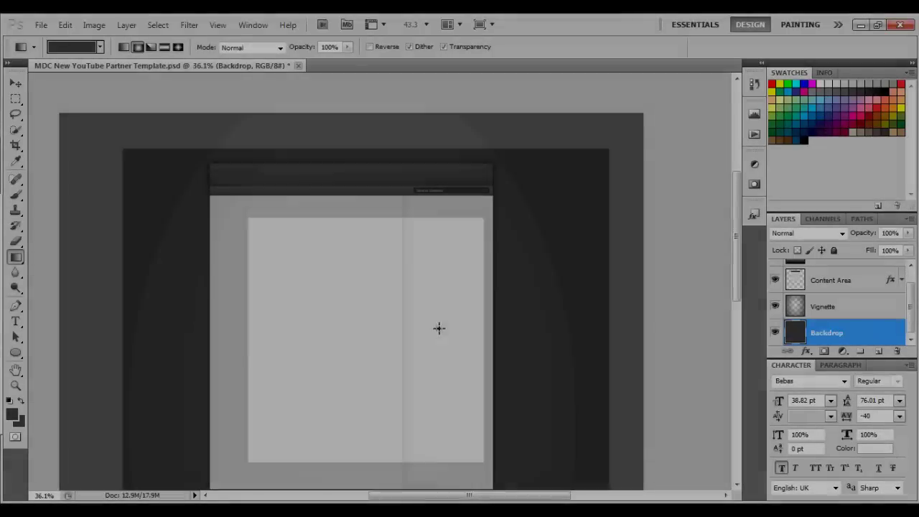
Add the text HEX above the header bar's left end and enlarge it to 127.82 pt.
{"action": "key", "text": "v"}
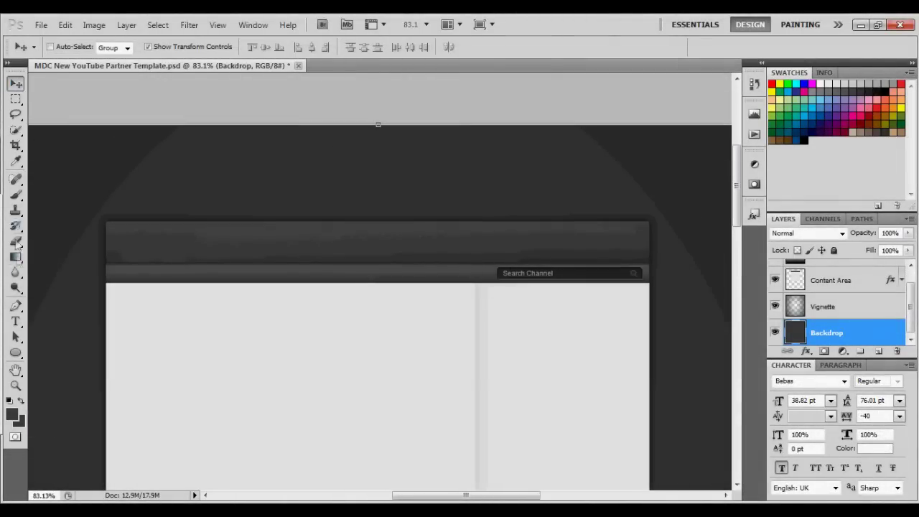
{"action": "key", "text": "t"}
{"action": "left_click", "coordinate": [117, 158]}
{"action": "left_click", "coordinate": [16, 84]}
{"action": "left_click_drag", "start_coordinate": [182, 142], "coordinate": [171, 180]}
{"action": "left_click", "coordinate": [16, 322]}
{"action": "double_click", "coordinate": [137, 178]}
{"action": "left_click_drag", "start_coordinate": [219, 48], "coordinate": [237, 54]}
{"action": "left_click", "coordinate": [677, 47]}
Scale the HEX text up to 143.09 pt and position it just above the header's left end.
{"action": "key", "text": "v"}
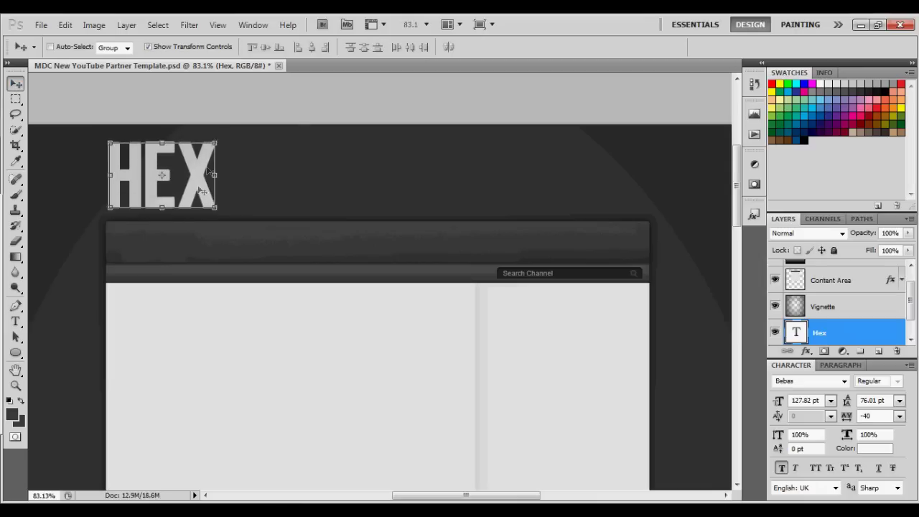
{"action": "left_click_drag", "start_coordinate": [218, 136], "coordinate": [229, 129]}
{"action": "left_click", "coordinate": [679, 47]}
{"action": "left_click_drag", "start_coordinate": [184, 173], "coordinate": [184, 176]}
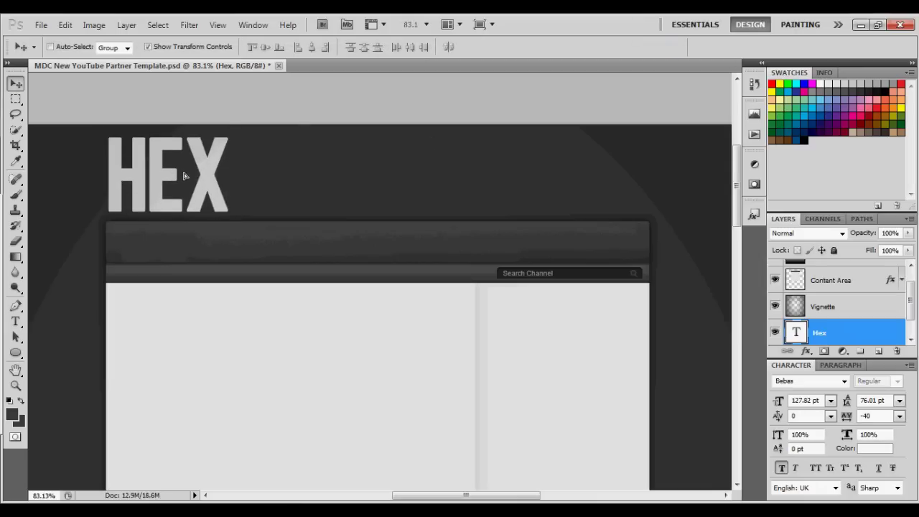
Apply an orange Color Overlay to the HEX text and move its layer to the top of the stack.
{"action": "double_click", "coordinate": [846, 334]}
{"action": "left_click", "coordinate": [151, 291]}
{"action": "left_click", "coordinate": [366, 162]}
{"action": "left_click_drag", "start_coordinate": [695, 369], "coordinate": [695, 356]}
{"action": "left_click", "coordinate": [818, 190]}
{"action": "left_click_drag", "start_coordinate": [152, 112], "coordinate": [384, 143]}
{"action": "left_click", "coordinate": [700, 171]}
{"action": "left_click_drag", "start_coordinate": [869, 337], "coordinate": [867, 265]}
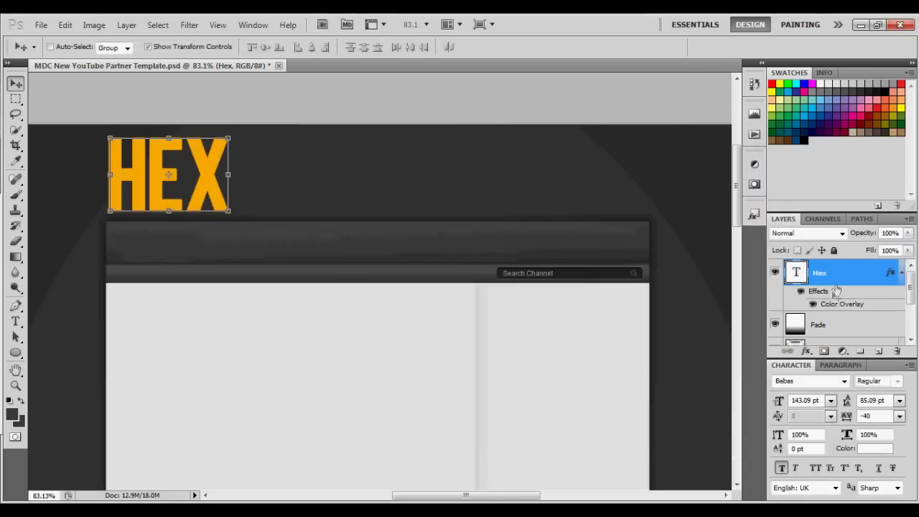
Add an Inner Shadow to the HEX text with distance 0 px, size 9 px and some choke.
{"action": "double_click", "coordinate": [869, 272]}
{"action": "left_click", "coordinate": [381, 201]}
{"action": "left_click", "coordinate": [353, 202]}
{"action": "left_click", "coordinate": [382, 216]}
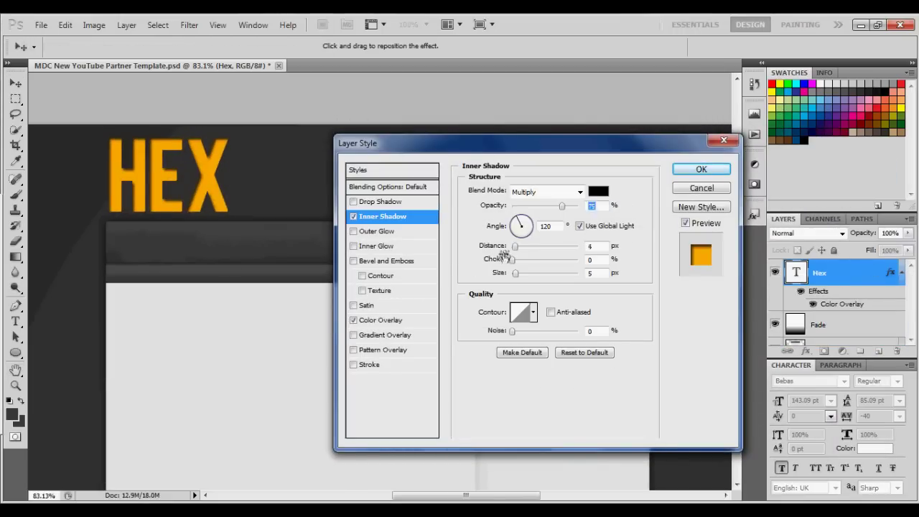
{"action": "left_click_drag", "start_coordinate": [515, 273], "coordinate": [525, 262]}
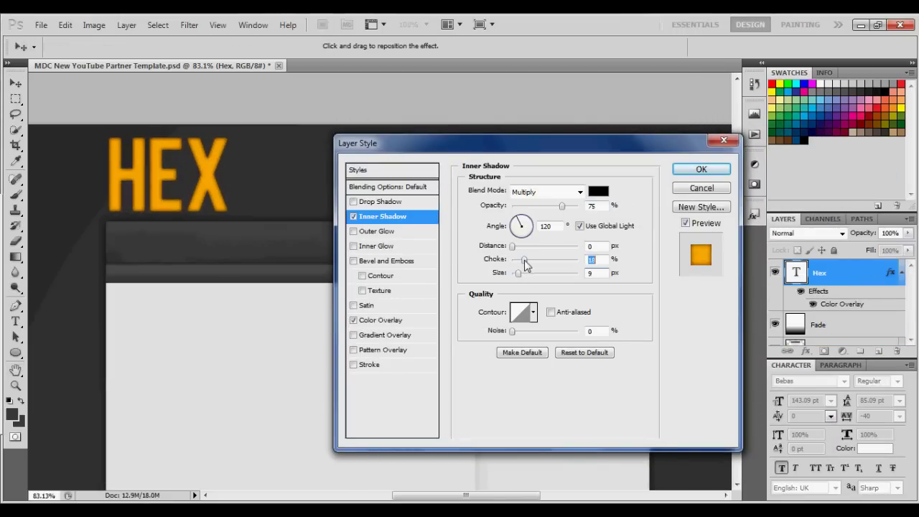
Add an Outer Glow to the HEX text with 31% opacity and glow colour ffc000.
{"action": "left_click", "coordinate": [392, 231]}
{"action": "left_click_drag", "start_coordinate": [517, 302], "coordinate": [523, 302]}
{"action": "left_click_drag", "start_coordinate": [561, 207], "coordinate": [534, 207]}
{"action": "left_click", "coordinate": [497, 237]}
{"action": "left_click", "coordinate": [697, 349]}
{"action": "left_click", "coordinate": [679, 201]}
{"action": "left_click", "coordinate": [790, 192]}
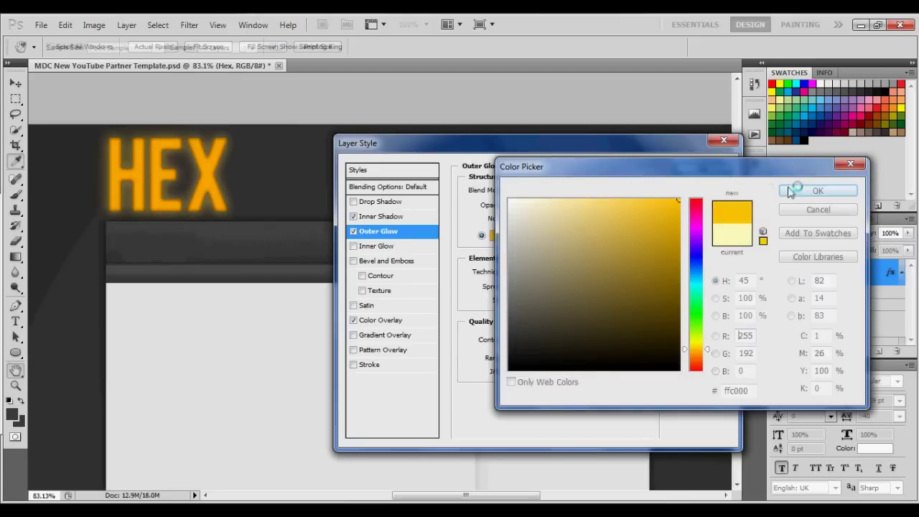
{"action": "left_click", "coordinate": [790, 191]}
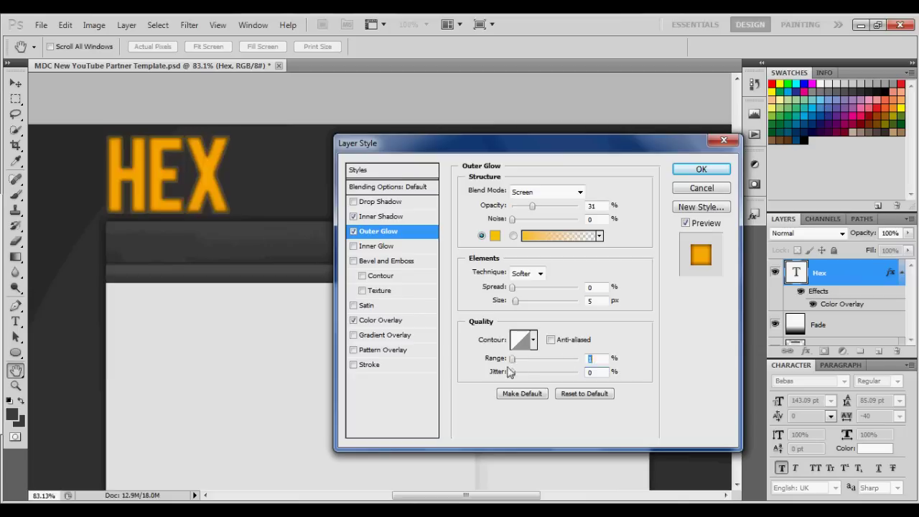
Set the HEX glow's range to 71% and spread to 0%, adjust its size, and apply the layer style.
{"action": "left_click_drag", "start_coordinate": [567, 368], "coordinate": [575, 362]}
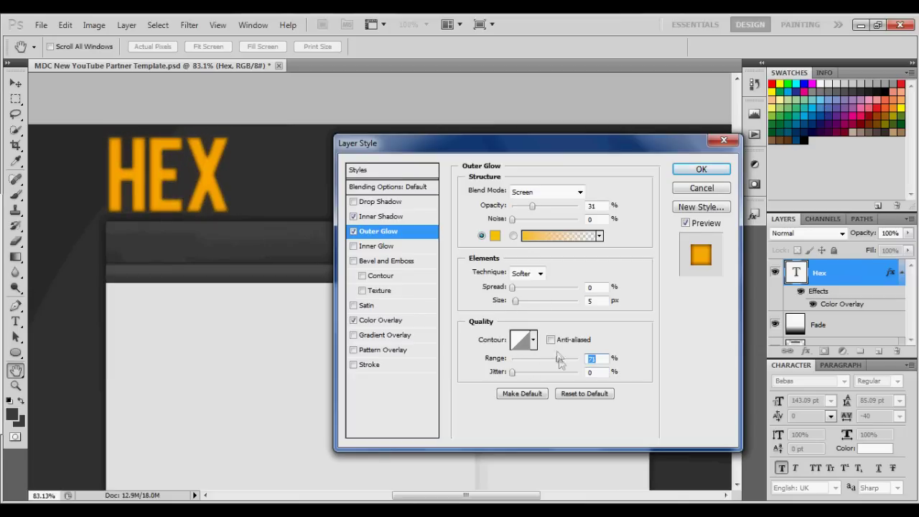
{"action": "left_click_drag", "start_coordinate": [525, 288], "coordinate": [512, 288]}
{"action": "left_click_drag", "start_coordinate": [515, 300], "coordinate": [519, 302]}
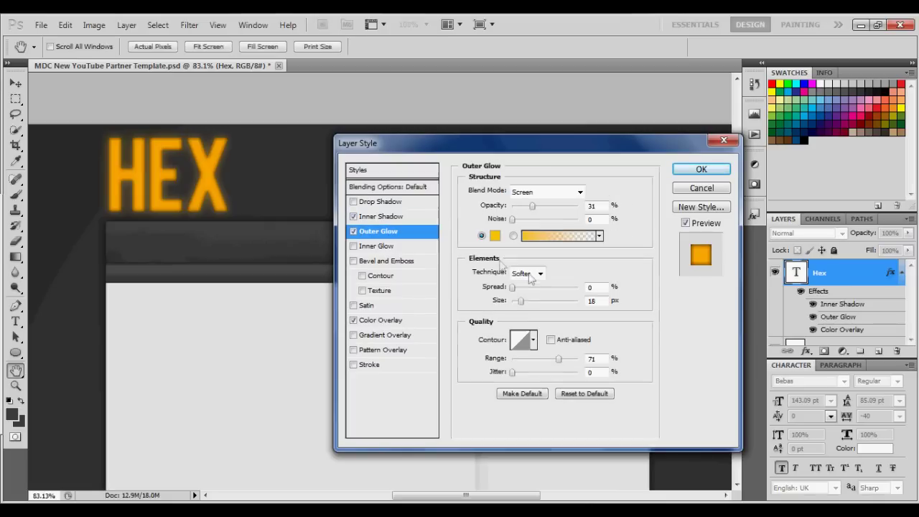
{"action": "left_click_drag", "start_coordinate": [520, 300], "coordinate": [517, 301]}
{"action": "left_click", "coordinate": [702, 169]}
Duplicate the HEX text layer and replace the copy's text with ZOMBIES.
{"action": "right_click", "coordinate": [843, 274]}
{"action": "left_click", "coordinate": [745, 149]}
{"action": "left_click", "coordinate": [583, 153]}
{"action": "left_click", "coordinate": [15, 322]}
{"action": "double_click", "coordinate": [131, 175]}
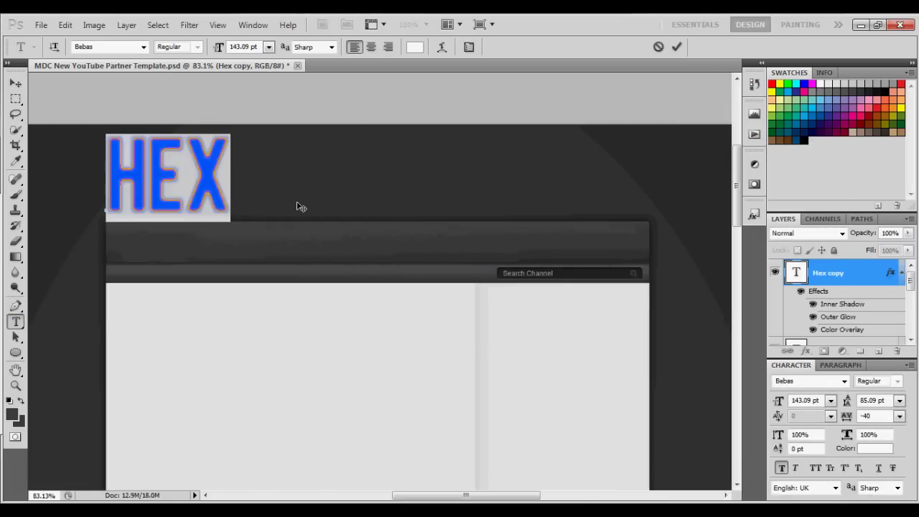
{"action": "type", "text": "ZOMBIES"}
{"action": "key", "text": "ctrl+Return"}
Reduce the ZOMBIES text to 97.09 pt and place it directly right of HEX on the same baseline.
{"action": "double_click", "coordinate": [115, 184]}
{"action": "left_click_drag", "start_coordinate": [219, 47], "coordinate": [188, 66]}
{"action": "left_click", "coordinate": [677, 48]}
{"action": "left_click", "coordinate": [16, 83]}
{"action": "left_click_drag", "start_coordinate": [256, 189], "coordinate": [379, 191]}
Set the Inner Shadow choke of the ZOMBIES text to 6% and apply the style.
{"action": "double_click", "coordinate": [883, 273]}
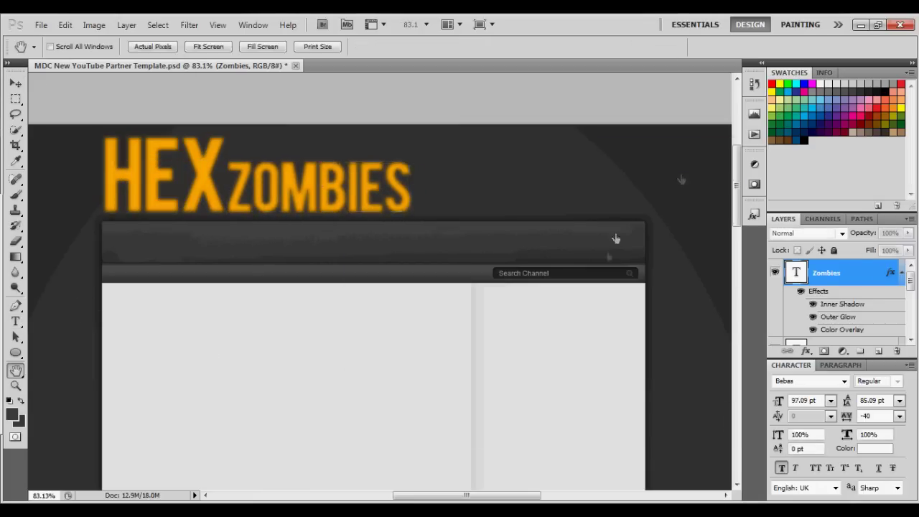
{"action": "left_click", "coordinate": [392, 217]}
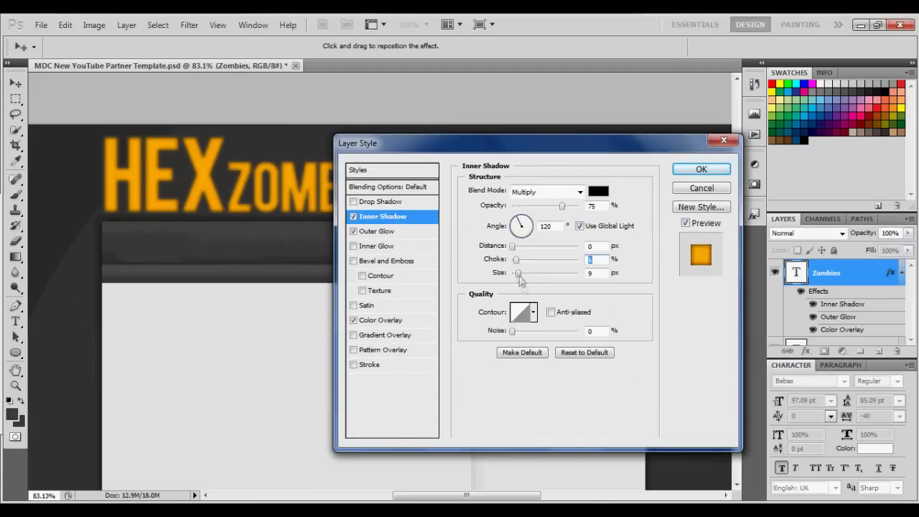
{"action": "type", "text": "6"}
{"action": "key", "text": "Tab"}
{"action": "left_click", "coordinate": [702, 170]}
Set the HEX text's Inner Shadow to 8% choke and 7 px size.
{"action": "scroll", "coordinate": [842, 287], "scroll_direction": "down", "scroll_amount": 2}
{"action": "left_click", "coordinate": [842, 286]}
{"action": "scroll", "coordinate": [842, 283], "scroll_direction": "up", "scroll_amount": 2}
{"action": "left_click", "coordinate": [842, 280]}
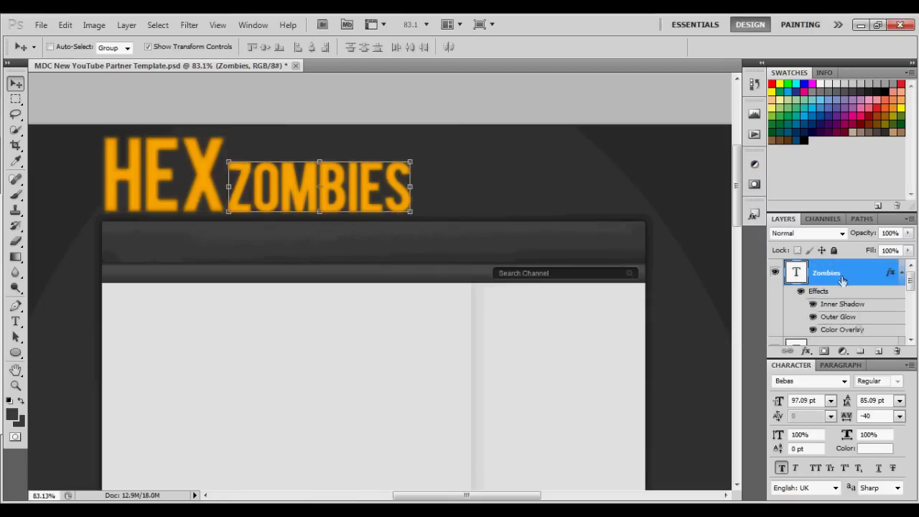
{"action": "scroll", "coordinate": [842, 283], "scroll_direction": "down", "scroll_amount": 2}
{"action": "double_click", "coordinate": [842, 287]}
{"action": "left_click", "coordinate": [391, 217]}
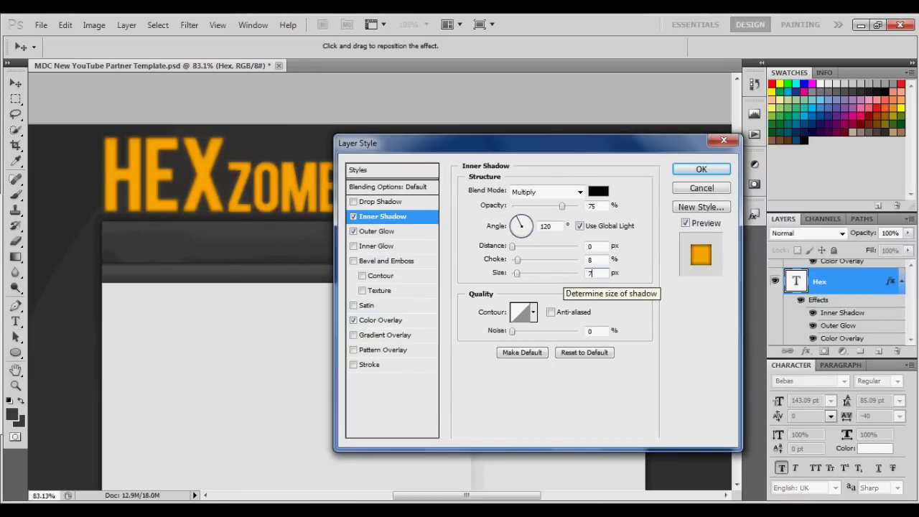
{"action": "left_click", "coordinate": [704, 171]}
Shift the ZOMBIES text slightly closer to HEX and reduce its size to 91.09 pt.
{"action": "scroll", "coordinate": [872, 270], "scroll_direction": "up", "scroll_amount": 2}
{"action": "left_click", "coordinate": [873, 270]}
{"action": "left_click_drag", "start_coordinate": [353, 182], "coordinate": [350, 183]}
{"action": "left_click", "coordinate": [16, 322]}
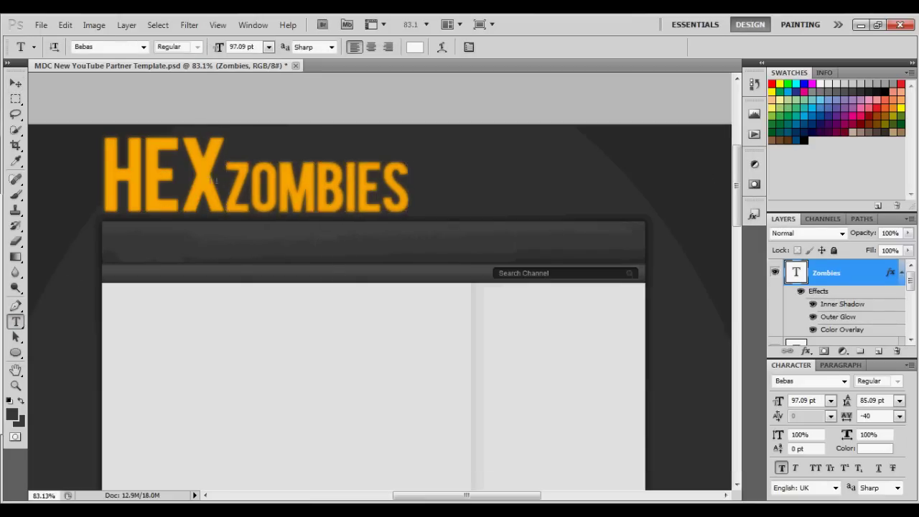
{"action": "double_click", "coordinate": [377, 197]}
{"action": "left_click_drag", "start_coordinate": [220, 52], "coordinate": [216, 53]}
{"action": "left_click", "coordinate": [679, 47]}
Draw a small circle shape right of ZOMBIES and recolour it a lighter gray.
{"action": "scroll", "coordinate": [419, 221], "scroll_direction": "up", "scroll_amount": 2}
{"action": "mouse_move", "coordinate": [499, 496]}
{"action": "left_mouse_down"}
{"action": "mouse_move", "coordinate": [488, 496]}
{"action": "mouse_move", "coordinate": [496, 497]}
{"action": "left_mouse_up"}
{"action": "left_click", "coordinate": [41, 26]}
{"action": "left_click", "coordinate": [41, 25]}
{"action": "left_click", "coordinate": [15, 353]}
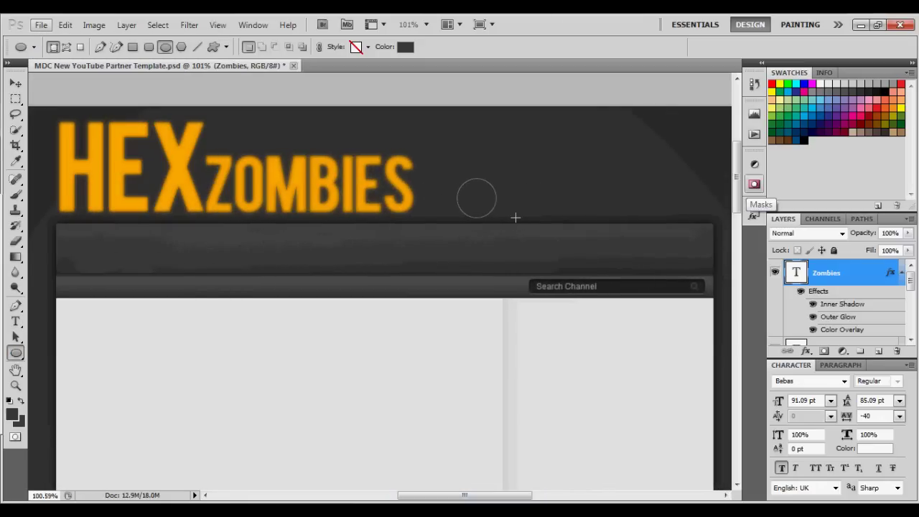
{"action": "left_click_drag", "start_coordinate": [529, 228], "coordinate": [504, 225]}
{"action": "double_click", "coordinate": [803, 273]}
{"action": "left_click", "coordinate": [509, 304]}
{"action": "left_click", "coordinate": [807, 192]}
Rasterize the gray circle's shape layer.
{"action": "key", "text": "v"}
{"action": "right_click", "coordinate": [867, 275]}
{"action": "left_click", "coordinate": [826, 283]}
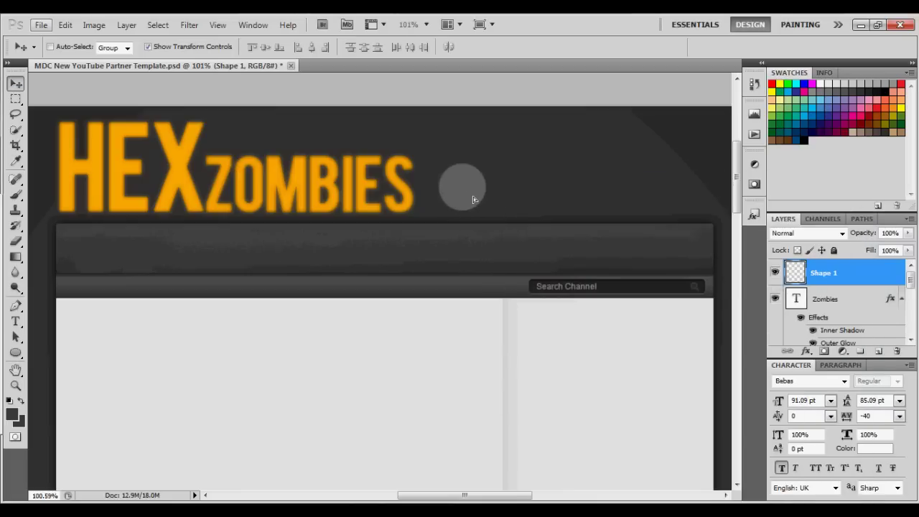
{"action": "double_click", "coordinate": [859, 276]}
{"action": "key", "text": "Escape"}
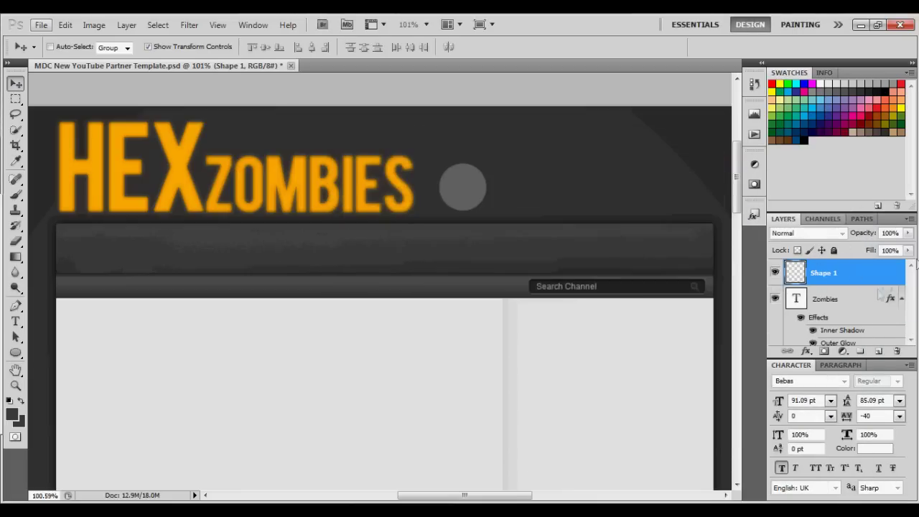
Scale the ZOMBIES text down to 78.35% and nudge it slightly right, keeping it beside HEX.
{"action": "left_click", "coordinate": [859, 300]}
{"action": "left_click_drag", "start_coordinate": [415, 153], "coordinate": [368, 169]}
{"action": "key", "text": "Right"}
{"action": "key", "text": "Right"}
{"action": "key", "text": "Right"}
{"action": "key", "text": "Right"}
{"action": "key", "text": "Right"}
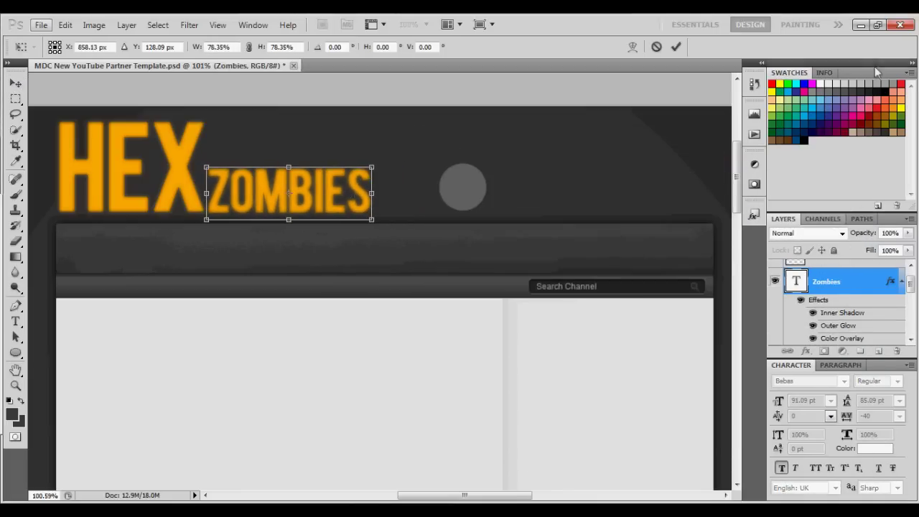
{"action": "key", "text": "Return"}
Scale the gray circle to 104.26% and move it closer to the ZOMBIES text.
{"action": "left_click_drag", "start_coordinate": [911, 286], "coordinate": [910, 268]}
{"action": "left_click", "coordinate": [855, 273]}
{"action": "left_click_drag", "start_coordinate": [455, 204], "coordinate": [438, 209]}
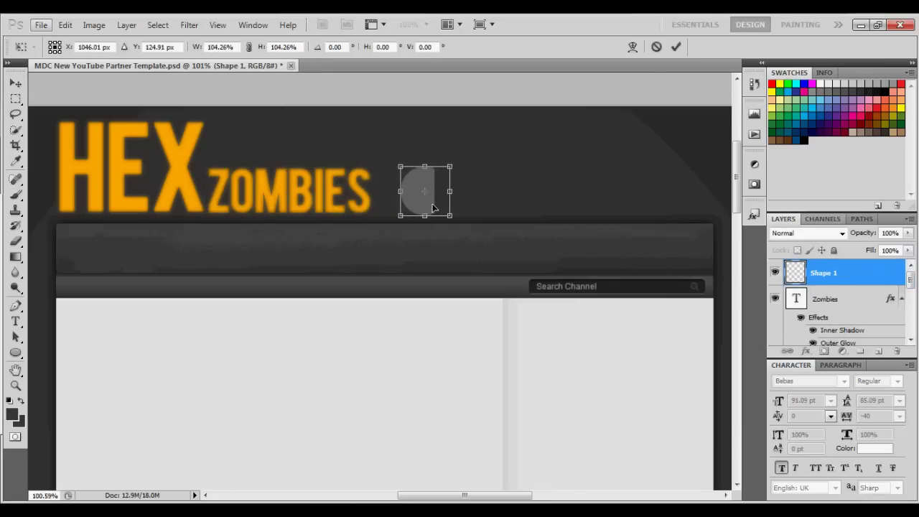
{"action": "left_click", "coordinate": [676, 47]}
Give the circle an Inner Bevel with 52% depth and 40 px size, plus a Drop Shadow with 0 px distance and 17% spread.
{"action": "double_click", "coordinate": [841, 273]}
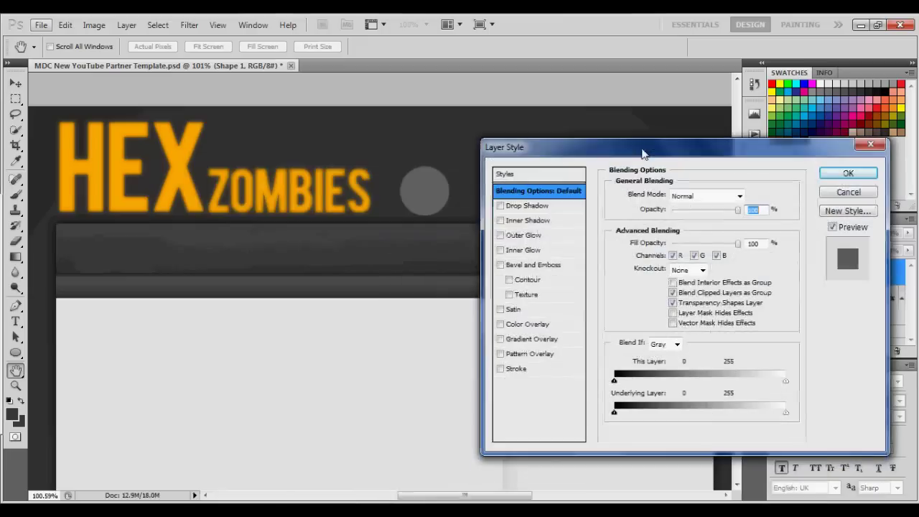
{"action": "left_click", "coordinate": [543, 265]}
{"action": "left_click_drag", "start_coordinate": [667, 254], "coordinate": [680, 255]}
{"action": "left_click_drag", "start_coordinate": [671, 226], "coordinate": [668, 227]}
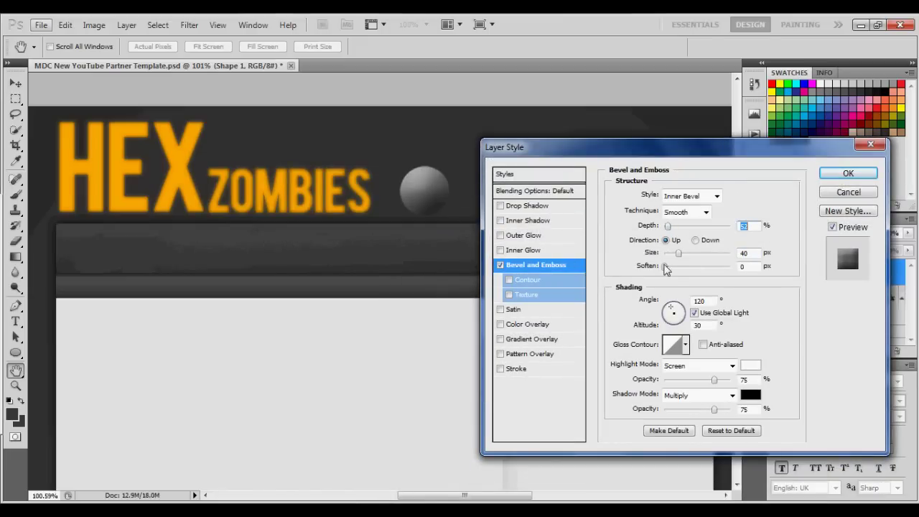
{"action": "left_click", "coordinate": [528, 205]}
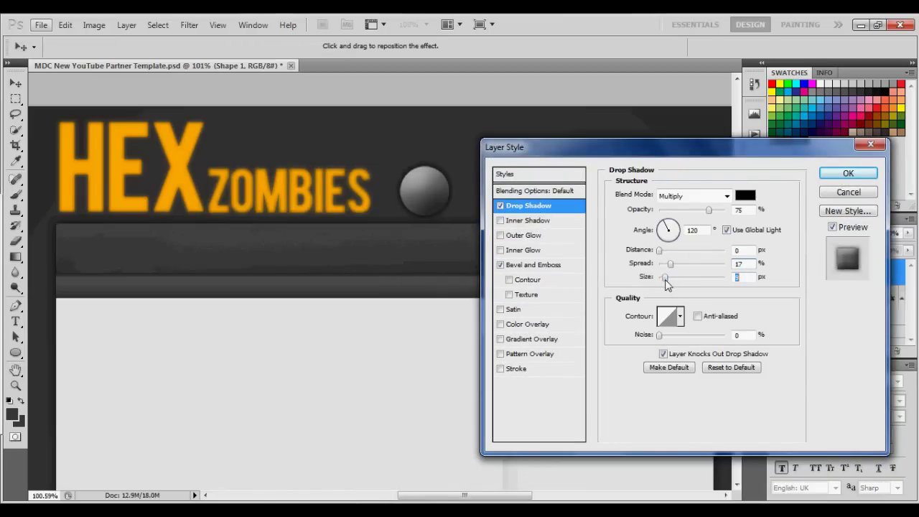
{"action": "left_click", "coordinate": [841, 173]}
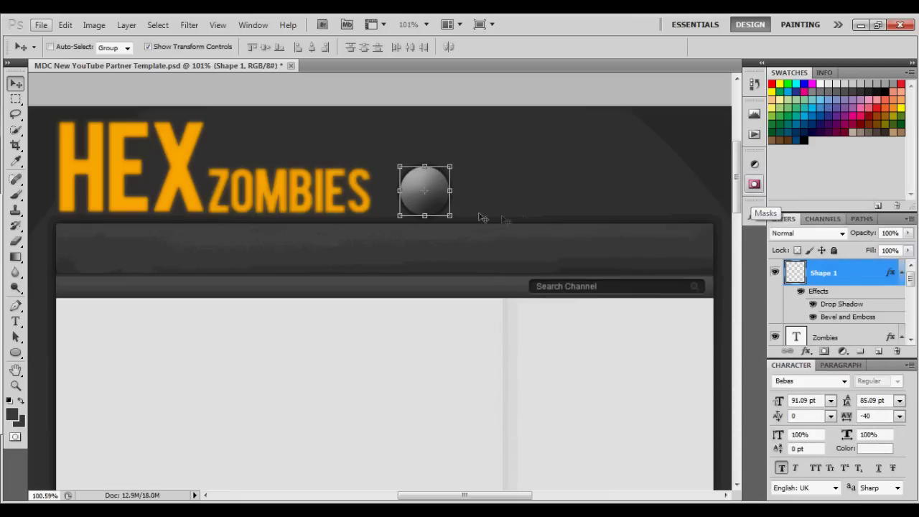
Duplicate the ZOMBIES text layer and move the copy to the upper right, above the search bar.
{"action": "scroll", "coordinate": [849, 287], "scroll_direction": "down", "scroll_amount": 2}
{"action": "left_click", "coordinate": [849, 287]}
{"action": "right_click", "coordinate": [852, 287]}
{"action": "left_click", "coordinate": [754, 137]}
{"action": "left_click", "coordinate": [576, 165]}
{"action": "left_click_drag", "start_coordinate": [289, 192], "coordinate": [614, 146]}
{"action": "left_click", "coordinate": [16, 322]}
{"action": "left_click_drag", "start_coordinate": [537, 149], "coordinate": [801, 143]}
{"action": "type", "text": "THERE"}
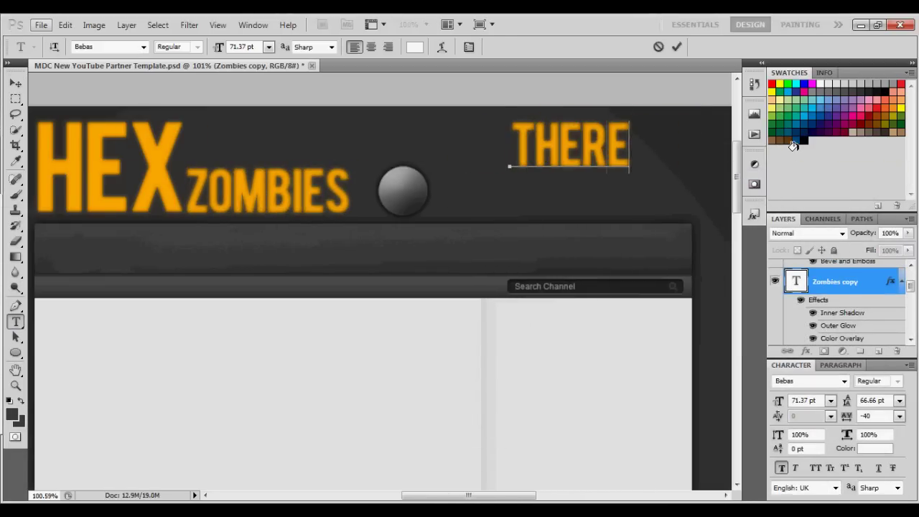
{"action": "key", "text": "BackSpace"}
{"action": "key", "text": "BackSpace"}
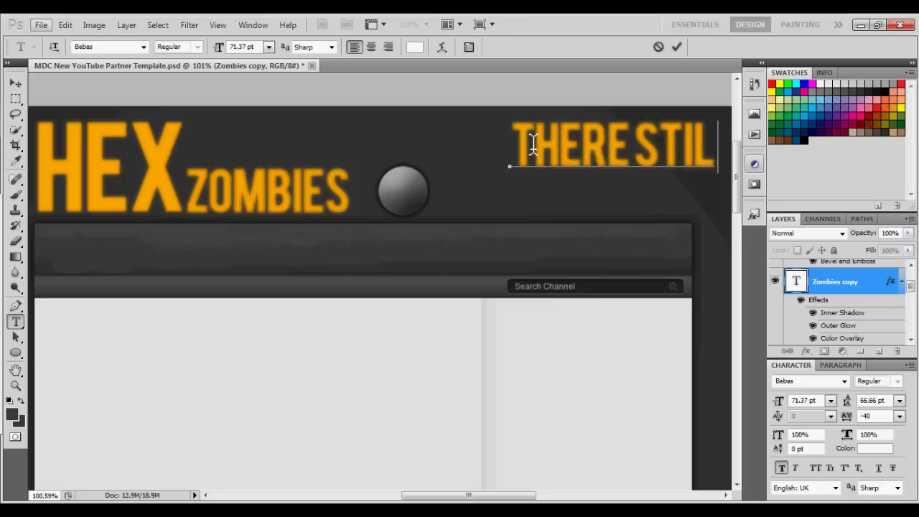
{"action": "key", "text": "ctrl+a"}
{"action": "type", "text": "F"}
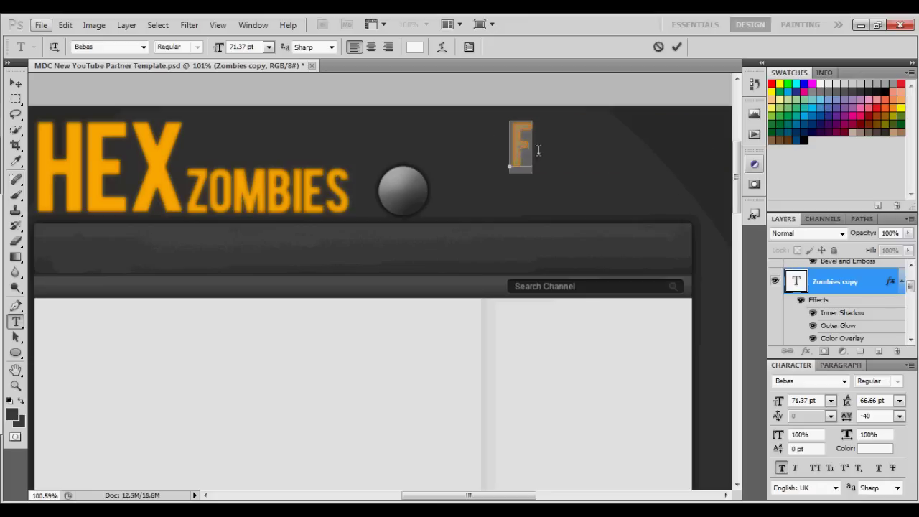
Set the duplicated text to 45.37 pt and replace its wording with THERE STILL ALIVE!!
{"action": "key", "text": "ctrl+v"}
{"action": "left_click_drag", "start_coordinate": [514, 156], "coordinate": [869, 171]}
{"action": "key", "text": "BackSpace"}
{"action": "left_click_drag", "start_coordinate": [433, 161], "coordinate": [671, 159]}
{"action": "key", "text": "BackSpace"}
{"action": "type", "text": "THERE S"}
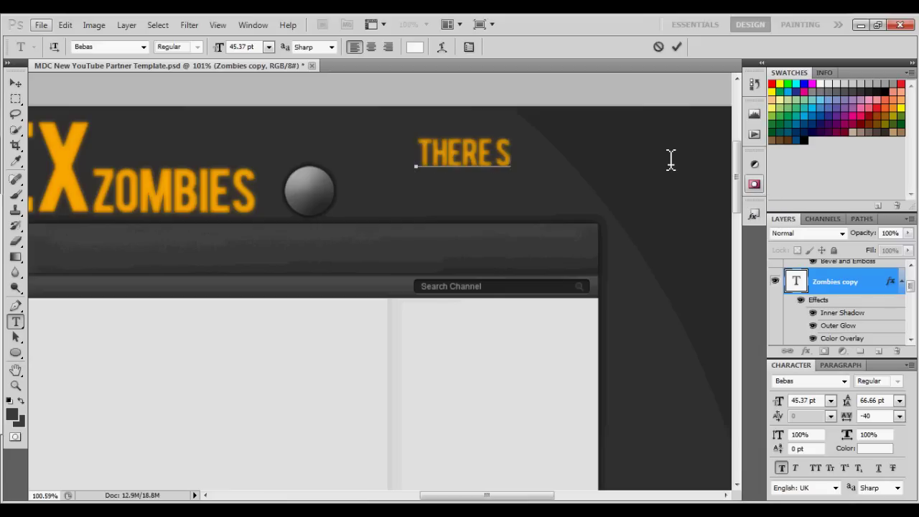
{"action": "type", "text": "TILL ALIVE!!"}
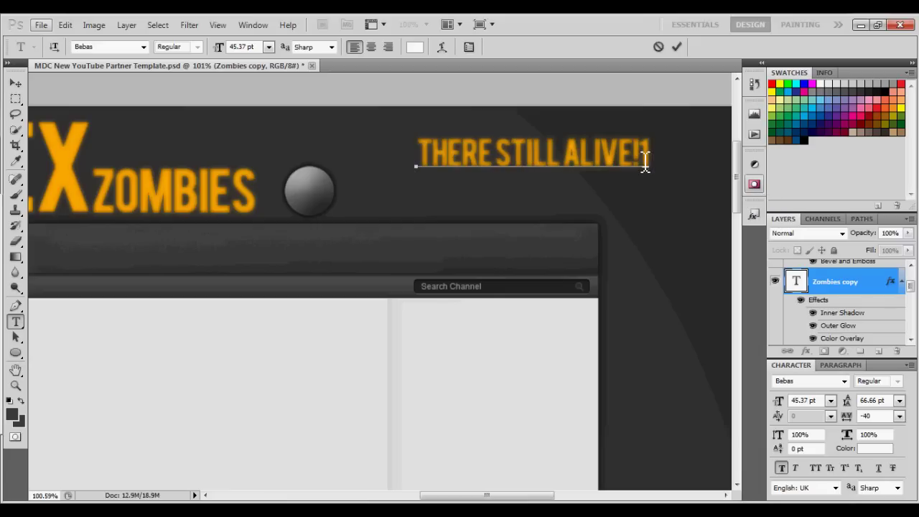
Finish the tagline as THERE STILL ALIVE!!! and move it up and left, near the backdrop's upper edge.
{"action": "key", "text": "ctrl+a"}
{"action": "key", "text": "Right"}
{"action": "key", "text": "Right"}
{"action": "key", "text": "Right"}
{"action": "key", "text": "Right"}
{"action": "key", "text": "Right"}
{"action": "key", "text": "Right"}
{"action": "key", "text": "Right"}
{"action": "key", "text": "Right"}
{"action": "key", "text": "Right"}
{"action": "left_click", "coordinate": [677, 47]}
{"action": "left_click", "coordinate": [15, 83]}
{"action": "left_click_drag", "start_coordinate": [490, 142], "coordinate": [430, 112]}
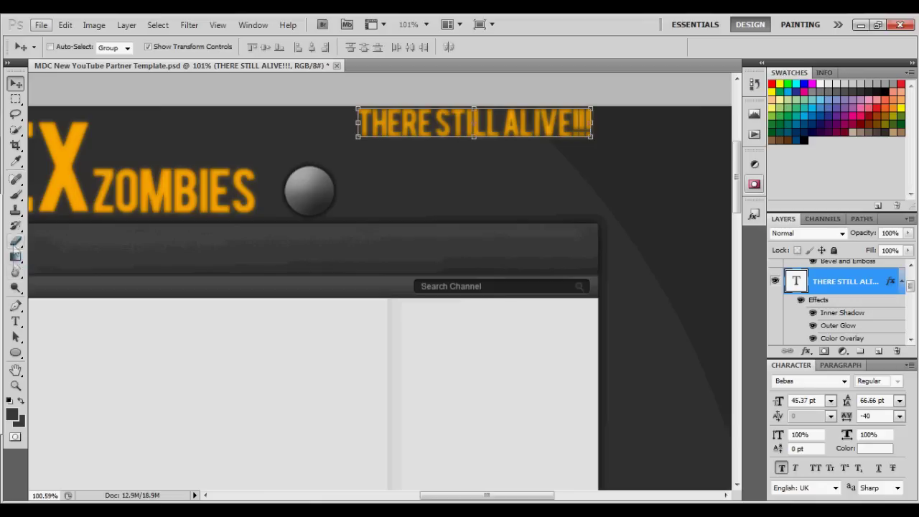
Try a smaller tagline size, return to 45.37 pt, and align the tagline's end with the header's right edge.
{"action": "left_click", "coordinate": [16, 322]}
{"action": "left_click", "coordinate": [361, 126]}
{"action": "key", "text": "ctrl+a"}
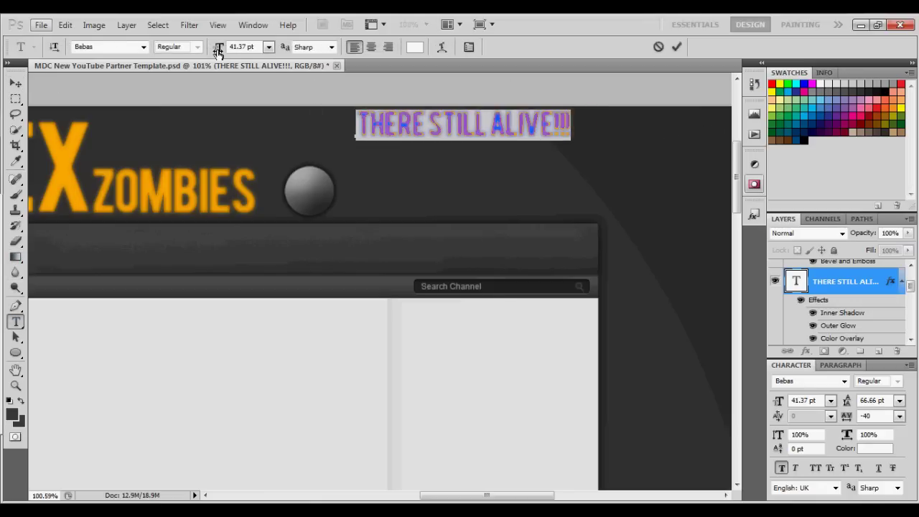
{"action": "left_click", "coordinate": [677, 47]}
{"action": "key", "text": "v"}
{"action": "left_click_drag", "start_coordinate": [540, 128], "coordinate": [547, 135]}
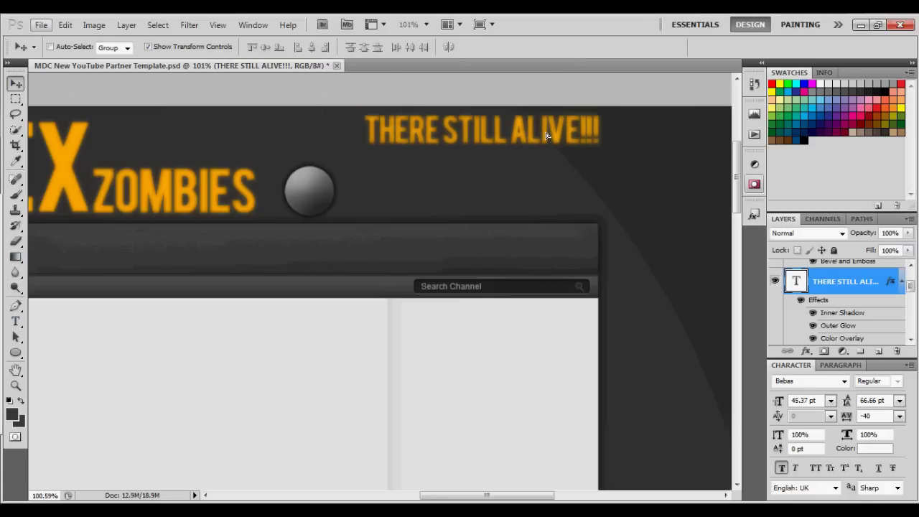
Duplicate the beveled circle layer and move the copy right, above the search bar.
{"action": "left_click_drag", "start_coordinate": [834, 288], "coordinate": [848, 278]}
{"action": "scroll", "coordinate": [855, 277], "scroll_direction": "up", "scroll_amount": 2}
{"action": "left_click", "coordinate": [857, 278]}
{"action": "right_click", "coordinate": [870, 276]}
{"action": "left_click", "coordinate": [782, 241]}
{"action": "left_click", "coordinate": [548, 171]}
{"action": "left_click_drag", "start_coordinate": [325, 202], "coordinate": [480, 204]}
Duplicate the circle twice more and arrange the copies into an evenly spaced row of four below the tagline.
{"action": "right_click", "coordinate": [851, 275]}
{"action": "left_click", "coordinate": [768, 241]}
{"action": "left_click", "coordinate": [548, 170]}
{"action": "right_click", "coordinate": [844, 273]}
{"action": "left_click", "coordinate": [741, 232]}
{"action": "left_click", "coordinate": [565, 167]}
{"action": "left_click_drag", "start_coordinate": [471, 202], "coordinate": [548, 211]}
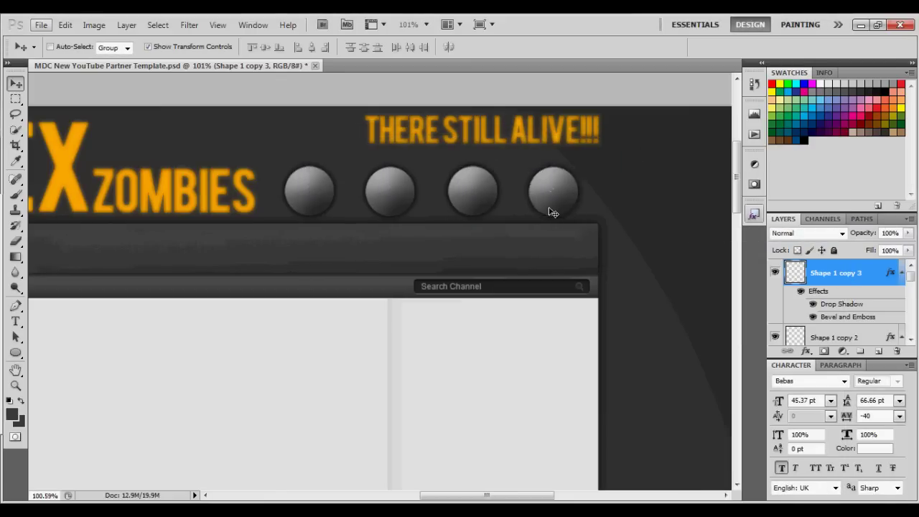
Merge the four beveled circle layers into one and shift the row right to line up with the header's right edge.
{"action": "left_click", "coordinate": [859, 334], "text": "ctrl"}
{"action": "scroll", "coordinate": [859, 331], "scroll_direction": "down", "scroll_amount": 3}
{"action": "left_click", "coordinate": [858, 274], "text": "ctrl"}
{"action": "left_click", "coordinate": [855, 333], "text": "ctrl"}
{"action": "scroll", "coordinate": [853, 330], "scroll_direction": "down", "scroll_amount": 3}
{"action": "left_click_drag", "start_coordinate": [486, 192], "coordinate": [509, 194]}
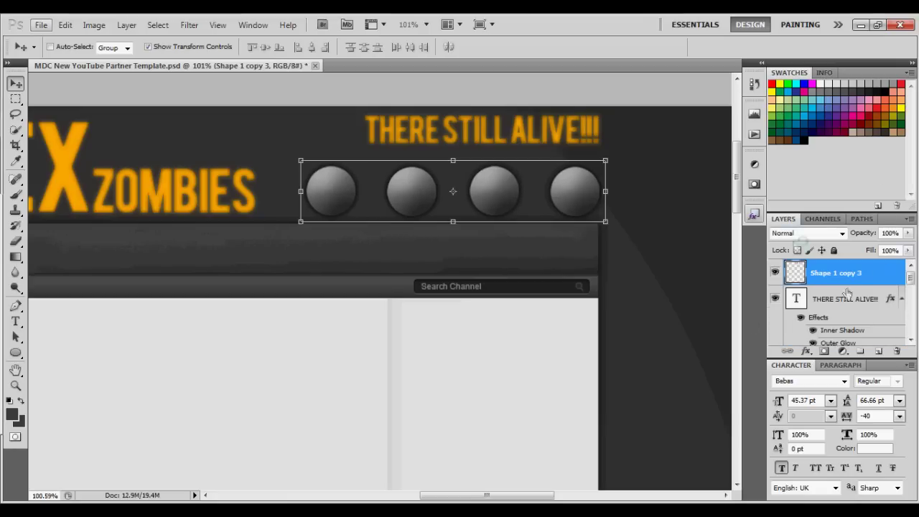
{"action": "mouse_move", "coordinate": [911, 279]}
{"action": "left_mouse_down"}
{"action": "mouse_move", "coordinate": [911, 312]}
{"action": "mouse_move", "coordinate": [911, 277]}
{"action": "left_mouse_up"}
{"action": "scroll", "coordinate": [484, 187], "scroll_direction": "down", "scroll_amount": 3}
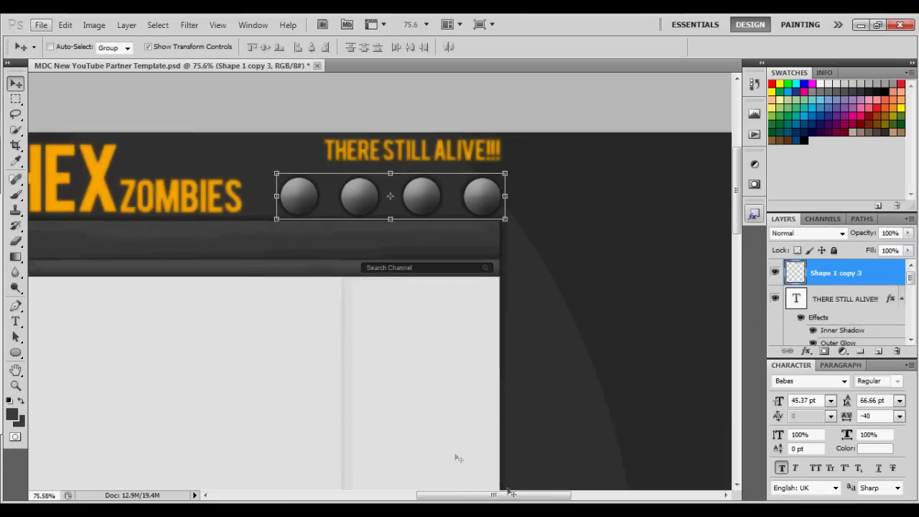
Open the black_ops_zombie PNG and bring the zombie into the channel template as a new layer.
{"action": "left_click_drag", "start_coordinate": [465, 496], "coordinate": [444, 496]}
{"action": "left_click", "coordinate": [41, 25]}
{"action": "left_click", "coordinate": [52, 52]}
{"action": "left_click", "coordinate": [462, 107]}
{"action": "left_click", "coordinate": [344, 184]}
{"action": "double_click", "coordinate": [399, 158]}
{"action": "mouse_move", "coordinate": [833, 160]}
{"action": "left_mouse_down"}
{"action": "mouse_move", "coordinate": [833, 190]}
{"action": "mouse_move", "coordinate": [833, 179]}
{"action": "left_mouse_up"}
{"action": "double_click", "coordinate": [542, 143]}
{"action": "left_click_drag", "start_coordinate": [417, 259], "coordinate": [221, 265]}
Set the zombie layer's blend mode to Multiply.
{"action": "left_click", "coordinate": [808, 233]}
{"action": "left_click", "coordinate": [785, 52]}
{"action": "left_click", "coordinate": [808, 233]}
{"action": "left_click", "coordinate": [785, 63]}
Scale the zombie down over the HEX title and place its layer beneath the title text, just above the Fade layer.
{"action": "left_click_drag", "start_coordinate": [317, 284], "coordinate": [259, 267]}
{"action": "left_click_drag", "start_coordinate": [357, 307], "coordinate": [311, 273]}
{"action": "mouse_move", "coordinate": [247, 228]}
{"action": "left_mouse_down"}
{"action": "mouse_move", "coordinate": [265, 234]}
{"action": "mouse_move", "coordinate": [252, 238]}
{"action": "mouse_move", "coordinate": [246, 219]}
{"action": "mouse_move", "coordinate": [237, 221]}
{"action": "left_mouse_up"}
{"action": "left_click_drag", "start_coordinate": [303, 289], "coordinate": [338, 313]}
{"action": "left_click_drag", "start_coordinate": [275, 276], "coordinate": [263, 265]}
{"action": "left_click", "coordinate": [677, 48]}
{"action": "left_click_drag", "start_coordinate": [842, 273], "coordinate": [832, 319]}
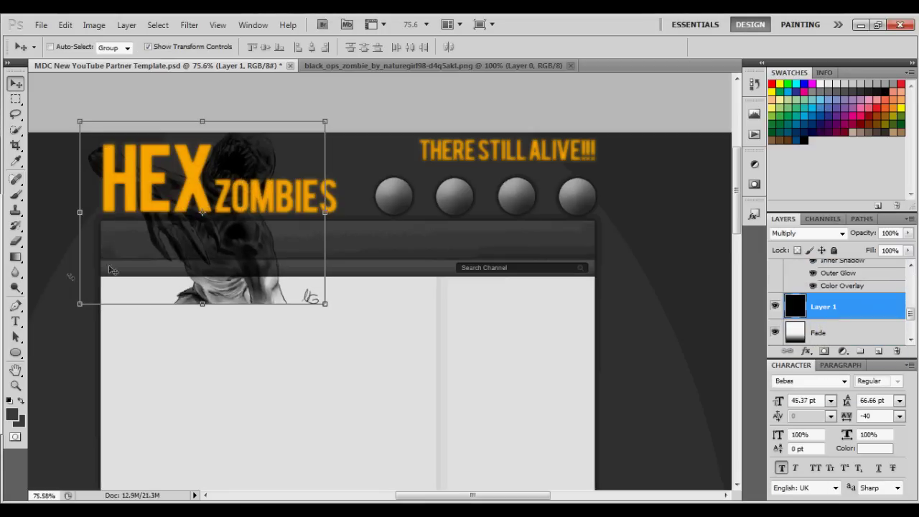
Erase the zombie's lower body over the header bars and page area with a large soft eraser.
{"action": "left_click", "coordinate": [15, 321]}
{"action": "left_click", "coordinate": [15, 242]}
{"action": "left_click", "coordinate": [66, 47]}
{"action": "left_click", "coordinate": [67, 47]}
{"action": "left_click_drag", "start_coordinate": [161, 348], "coordinate": [327, 343]}
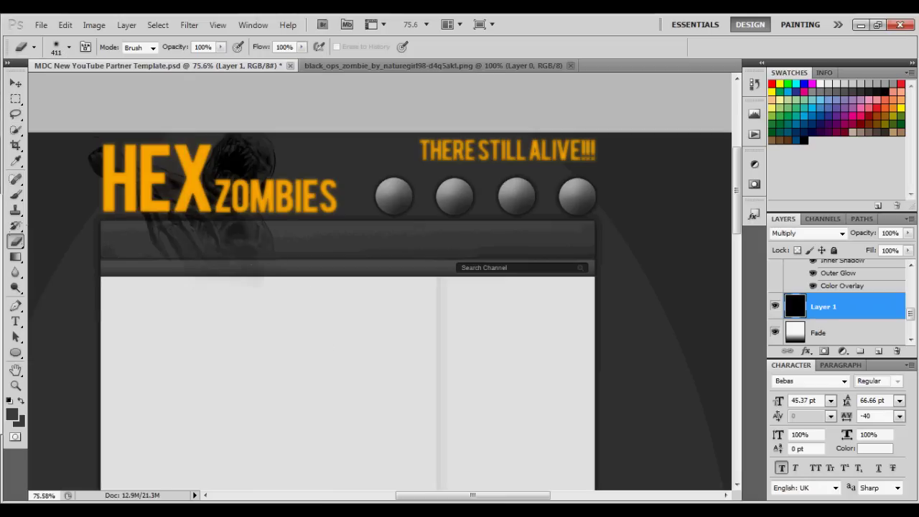
Shrink the erased zombie slightly, reposition it behind the HEX ZOMBIES title, and close its source image.
{"action": "left_click", "coordinate": [15, 83]}
{"action": "left_click_drag", "start_coordinate": [326, 292], "coordinate": [312, 280]}
{"action": "left_click_drag", "start_coordinate": [236, 238], "coordinate": [246, 234]}
{"action": "left_click", "coordinate": [677, 48]}
{"action": "left_click", "coordinate": [571, 66]}
Open the cod__black_ops___nazi_zombie_render_2 PNG and bring that zombie into the template.
{"action": "left_click", "coordinate": [41, 25]}
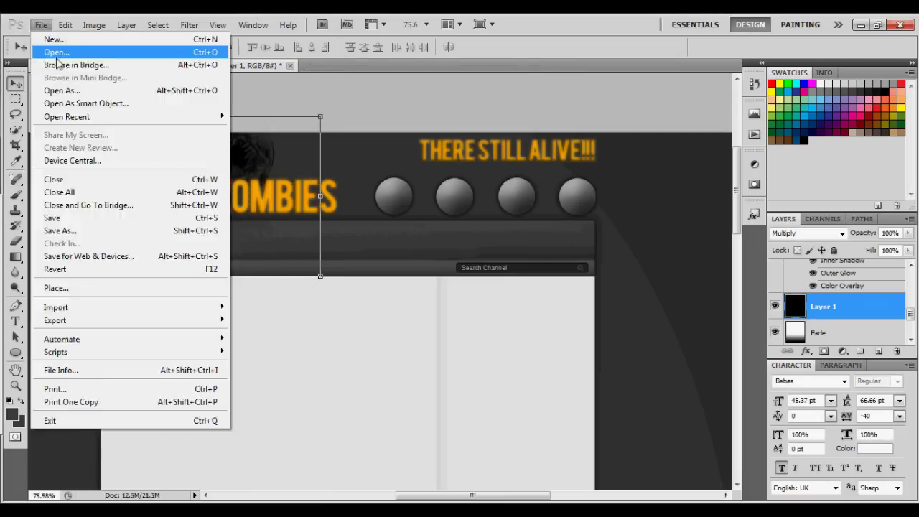
{"action": "left_click", "coordinate": [56, 55]}
{"action": "left_click_drag", "start_coordinate": [832, 158], "coordinate": [833, 201]}
{"action": "double_click", "coordinate": [457, 137]}
{"action": "left_click_drag", "start_coordinate": [413, 315], "coordinate": [544, 352]}
Scale the second zombie down and position it behind the first circles and the start of the tagline.
{"action": "key", "text": "ctrl+0"}
{"action": "key", "text": "ctrl+t"}
{"action": "left_click_drag", "start_coordinate": [640, 168], "coordinate": [470, 325]}
{"action": "key", "text": "Return"}
{"action": "scroll", "coordinate": [415, 440], "scroll_direction": "up", "scroll_amount": 5}
{"action": "left_click_drag", "start_coordinate": [510, 390], "coordinate": [646, 163]}
{"action": "scroll", "coordinate": [589, 287], "scroll_direction": "up", "scroll_amount": 6}
{"action": "mouse_move", "coordinate": [565, 389]}
{"action": "left_mouse_down"}
{"action": "mouse_move", "coordinate": [520, 301]}
{"action": "mouse_move", "coordinate": [496, 300]}
{"action": "mouse_move", "coordinate": [538, 301]}
{"action": "left_mouse_up"}
Blend the second zombie with Multiply at 78% opacity and erase its lower body over the header bars.
{"action": "left_click", "coordinate": [808, 232]}
{"action": "left_click", "coordinate": [783, 63]}
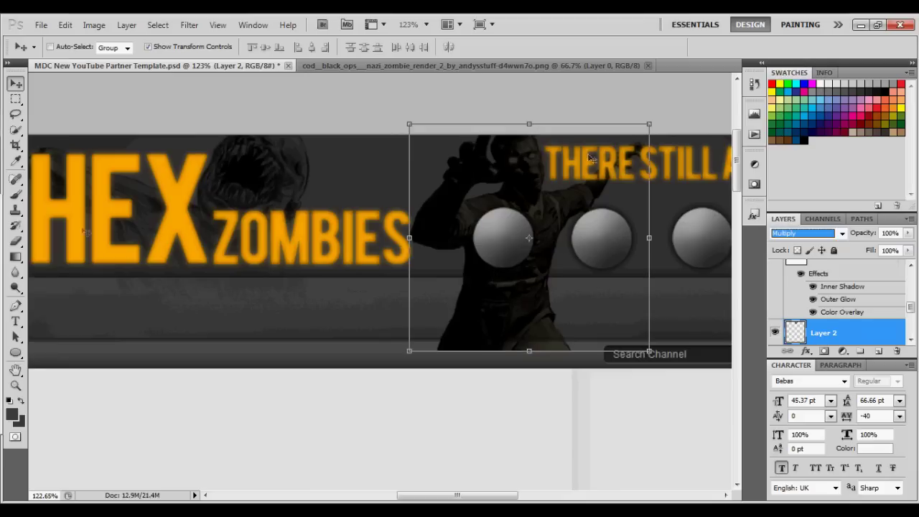
{"action": "left_click", "coordinate": [16, 242]}
{"action": "left_click_drag", "start_coordinate": [862, 232], "coordinate": [846, 237]}
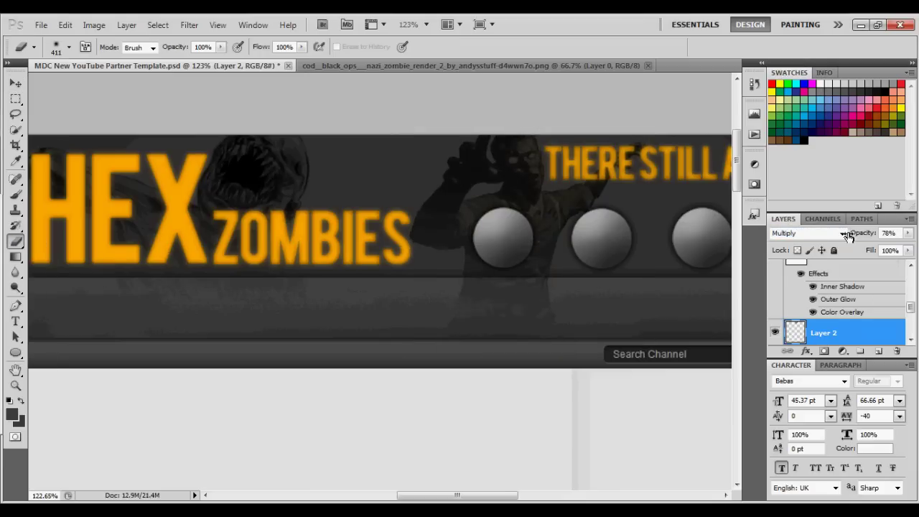
{"action": "scroll", "coordinate": [347, 319], "scroll_direction": "down", "scroll_amount": 2}
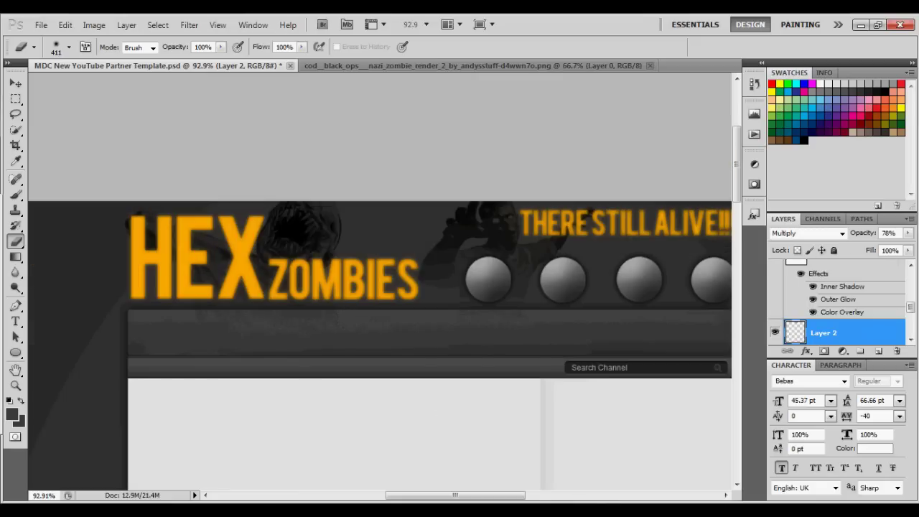
Open Facebook Logo F 13.png and start a Pen path along the f's upper arm and inner curve.
{"action": "key", "text": "ctrl+o"}
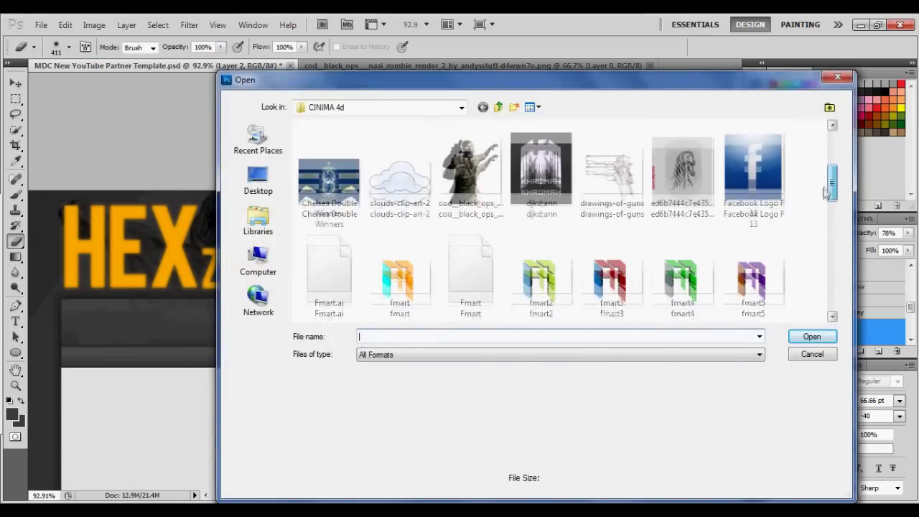
{"action": "double_click", "coordinate": [753, 172]}
{"action": "key", "text": "p"}
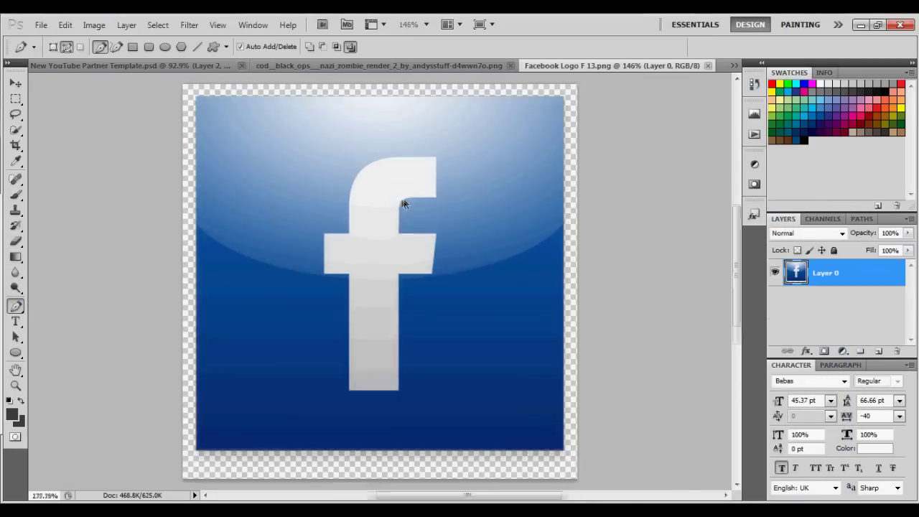
{"action": "scroll", "coordinate": [403, 205], "scroll_direction": "up", "scroll_amount": 2}
{"action": "left_click", "coordinate": [459, 198]}
{"action": "scroll", "coordinate": [462, 262], "scroll_direction": "up", "scroll_amount": 5}
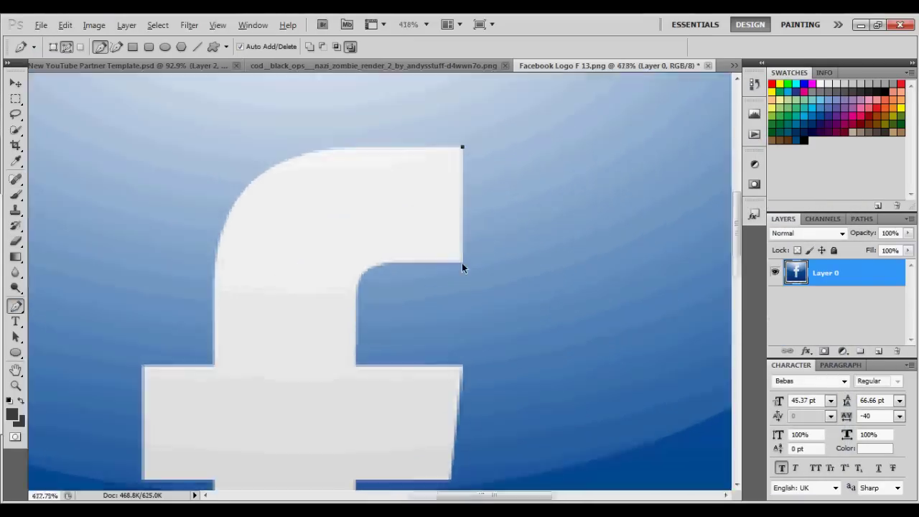
{"action": "scroll", "coordinate": [269, 369], "scroll_direction": "down", "scroll_amount": 1}
{"action": "left_click_drag", "start_coordinate": [274, 306], "coordinate": [268, 358]}
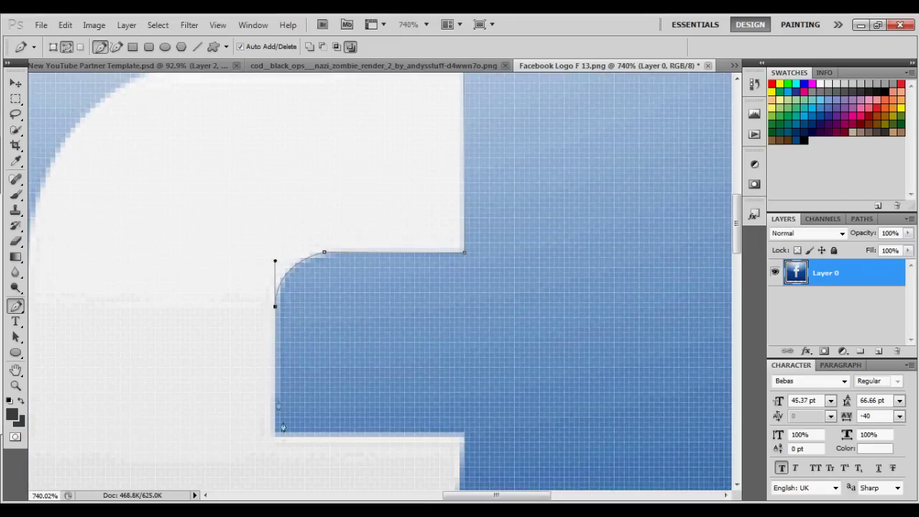
Continue the Pen path around the f's crossbar, stem and outer top curve until the outline is closed.
{"action": "scroll", "coordinate": [274, 436], "scroll_direction": "right", "scroll_amount": 2}
{"action": "scroll", "coordinate": [359, 403], "scroll_direction": "down", "scroll_amount": 3}
{"action": "left_click", "coordinate": [364, 276]}
{"action": "scroll", "coordinate": [363, 287], "scroll_direction": "down", "scroll_amount": 3}
{"action": "left_click", "coordinate": [341, 324]}
{"action": "left_click", "coordinate": [173, 327]}
{"action": "scroll", "coordinate": [173, 327], "scroll_direction": "down", "scroll_amount": 4}
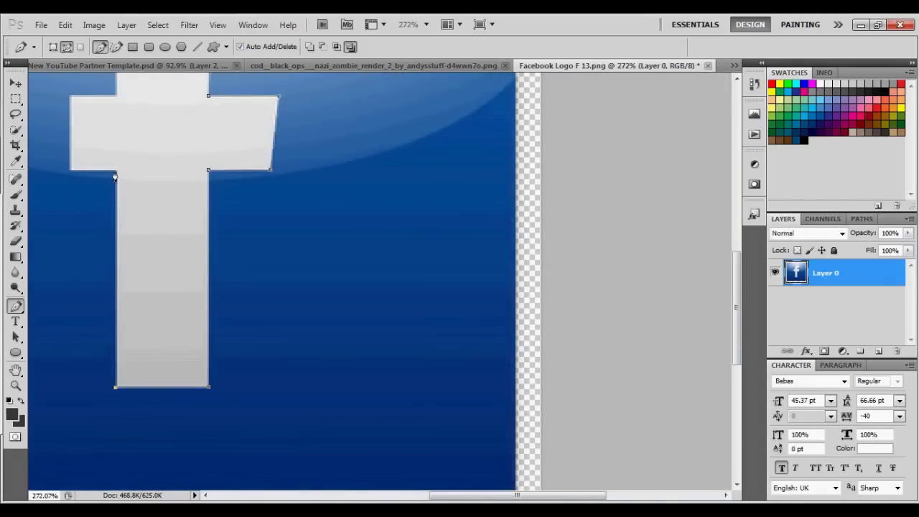
{"action": "scroll", "coordinate": [322, 277], "scroll_direction": "left", "scroll_amount": 3}
{"action": "scroll", "coordinate": [322, 277], "scroll_direction": "up", "scroll_amount": 6}
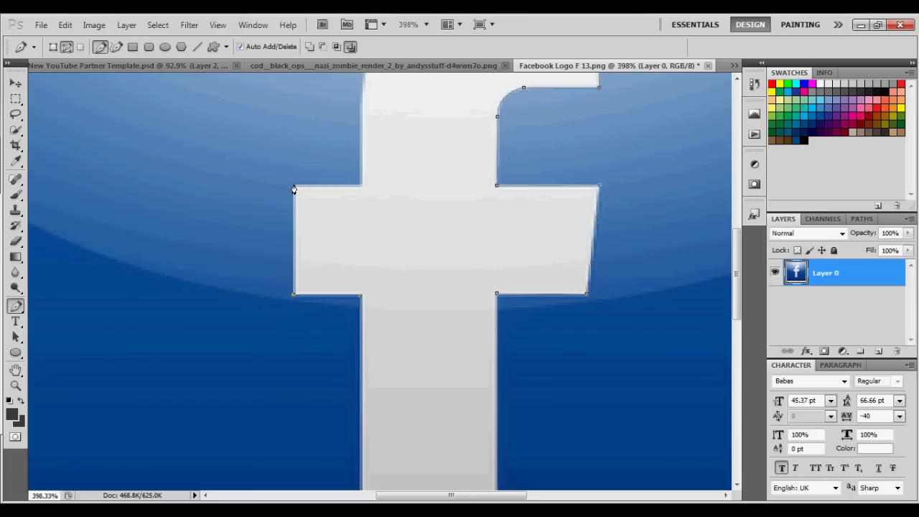
{"action": "scroll", "coordinate": [359, 187], "scroll_direction": "up", "scroll_amount": 4}
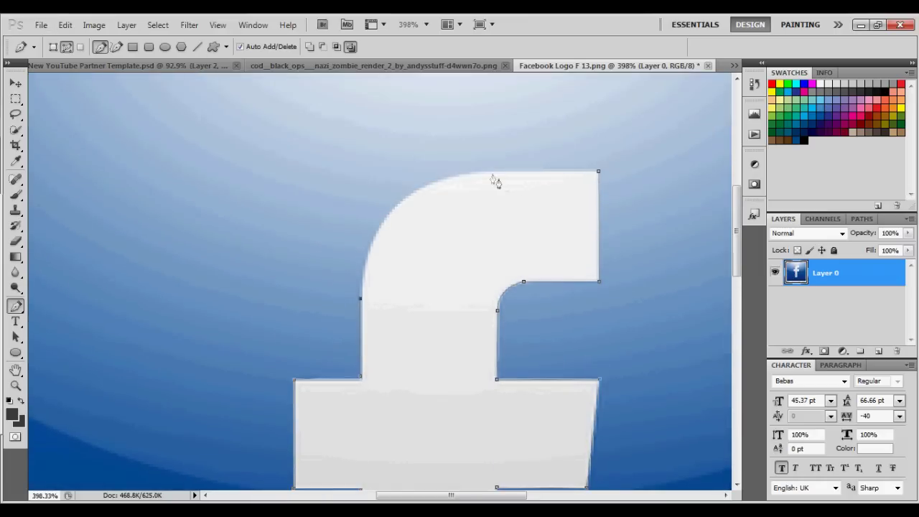
{"action": "left_click_drag", "start_coordinate": [634, 167], "coordinate": [637, 163]}
{"action": "left_click", "coordinate": [496, 171], "text": "alt"}
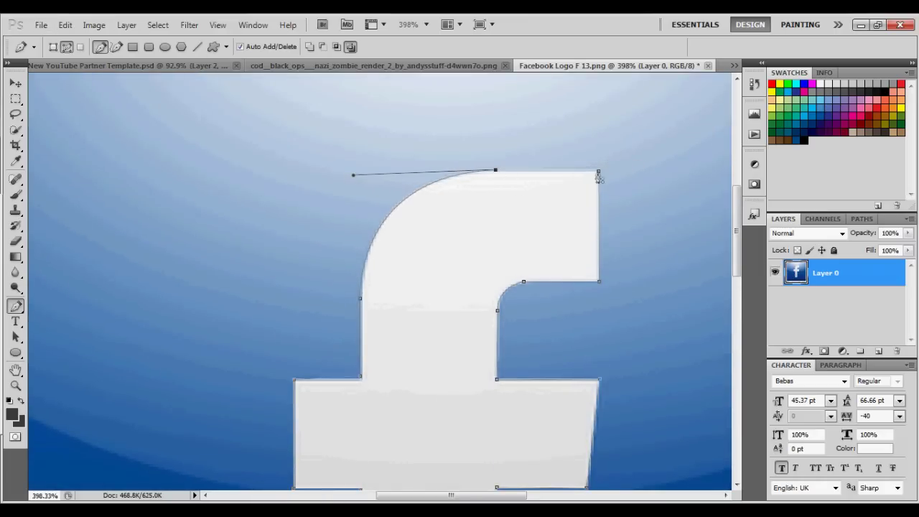
Add a new layer above the logo and fill the traced f path with white.
{"action": "right_click", "coordinate": [534, 252]}
{"action": "left_click", "coordinate": [879, 352]}
{"action": "right_click", "coordinate": [453, 236]}
{"action": "left_click", "coordinate": [511, 315]}
{"action": "key", "text": "Return"}
{"action": "scroll", "coordinate": [640, 416], "scroll_direction": "down", "scroll_amount": 13}
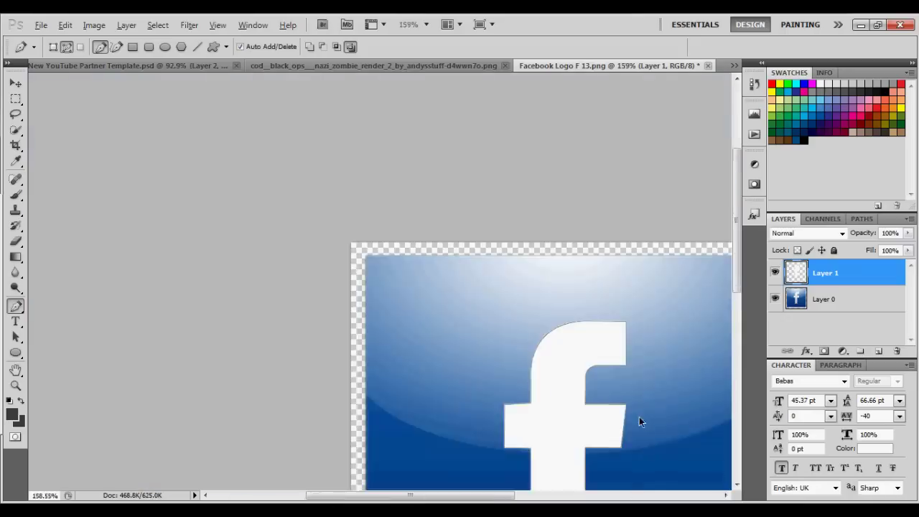
Bring the white f into the template, scale it to about 23% and place it on the second circle.
{"action": "left_click", "coordinate": [16, 84]}
{"action": "left_click_drag", "start_coordinate": [381, 221], "coordinate": [387, 382]}
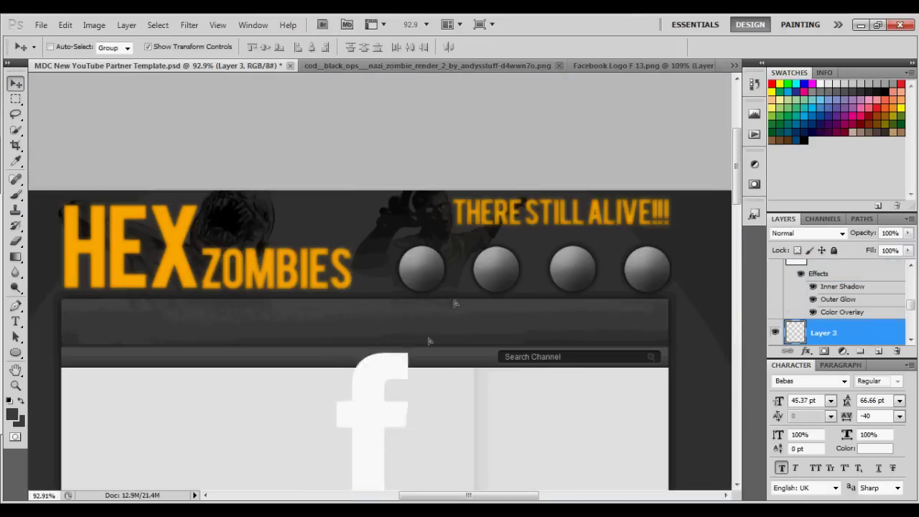
{"action": "left_click_drag", "start_coordinate": [388, 451], "coordinate": [469, 291]}
{"action": "left_click_drag", "start_coordinate": [477, 344], "coordinate": [497, 277]}
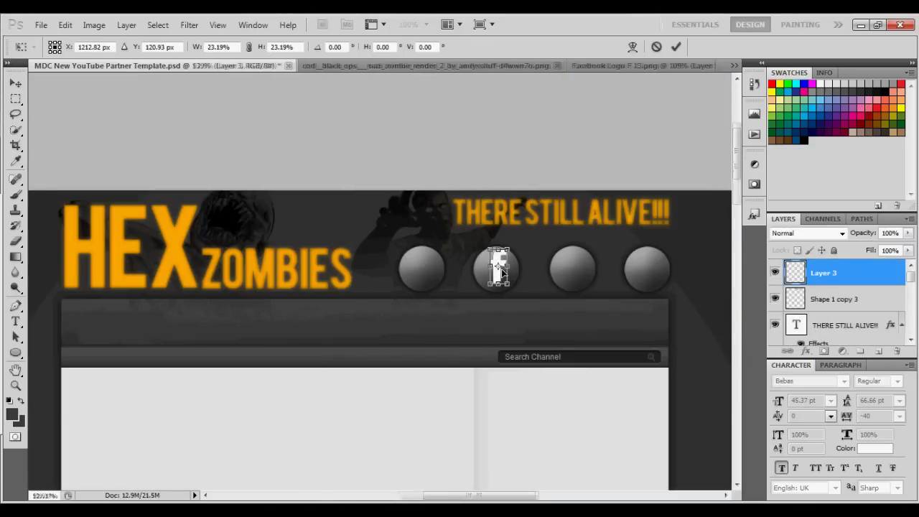
{"action": "scroll", "coordinate": [502, 270], "scroll_direction": "up", "scroll_amount": 6}
{"action": "mouse_move", "coordinate": [522, 323]}
{"action": "left_mouse_down"}
{"action": "mouse_move", "coordinate": [516, 311]}
{"action": "mouse_move", "coordinate": [525, 329]}
{"action": "left_mouse_up"}
{"action": "key", "text": "Return"}
{"action": "key", "text": "Return"}
Center the f in the second circle using a marquee as a guide, and paste the copied orange beveled layer style onto it.
{"action": "key", "text": "m"}
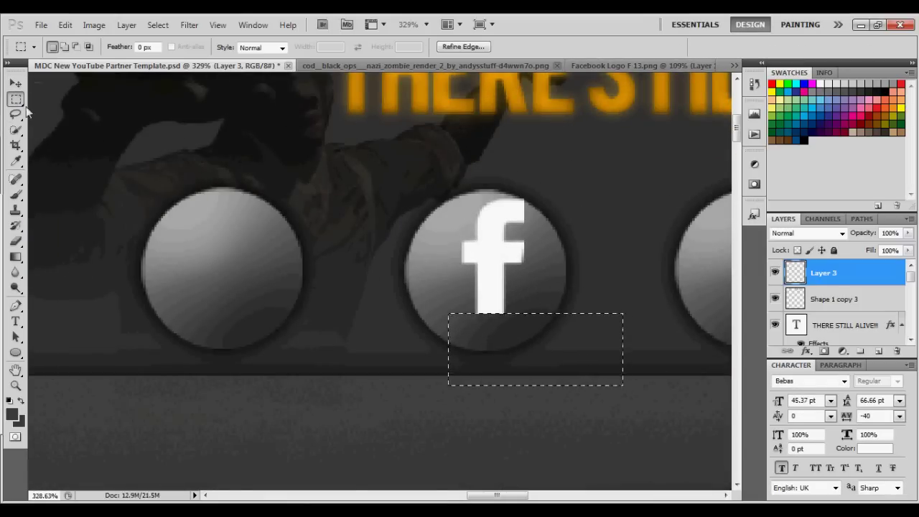
{"action": "key", "text": "v"}
{"action": "key", "text": "ctrl+d"}
{"action": "left_click_drag", "start_coordinate": [507, 292], "coordinate": [498, 302]}
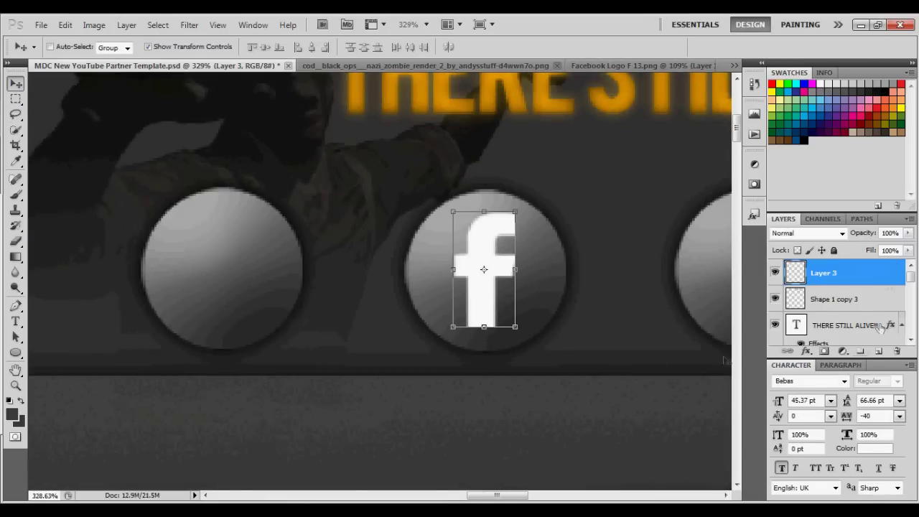
{"action": "right_click", "coordinate": [876, 273]}
{"action": "left_click", "coordinate": [740, 431]}
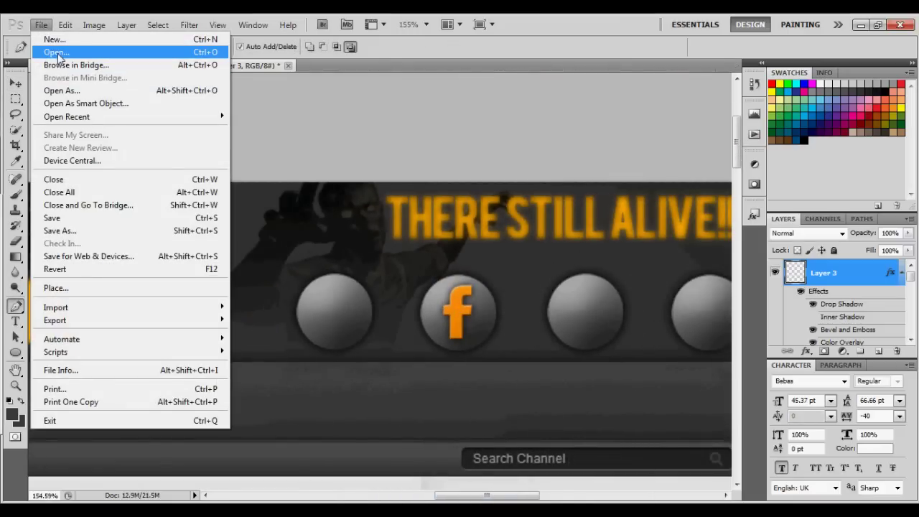
Open twitter-bird-blue-on-white.png and trace the bird's wing, tail, belly and beak with the Pen tool.
{"action": "left_click", "coordinate": [59, 53]}
{"action": "scroll", "coordinate": [560, 237], "scroll_direction": "down", "scroll_amount": 5}
{"action": "double_click", "coordinate": [538, 413]}
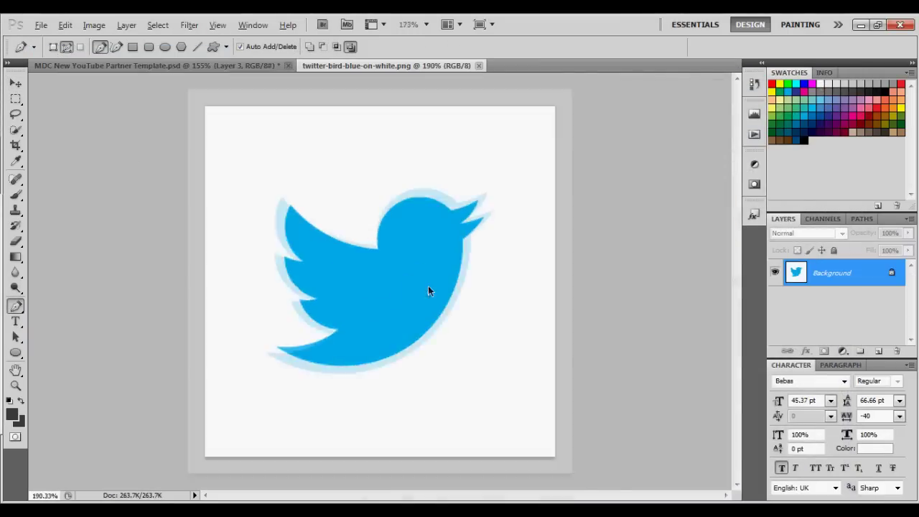
{"action": "scroll", "coordinate": [429, 288], "scroll_direction": "up", "scroll_amount": 5}
{"action": "left_click", "coordinate": [348, 224]}
{"action": "left_click_drag", "start_coordinate": [153, 111], "coordinate": [133, 84]}
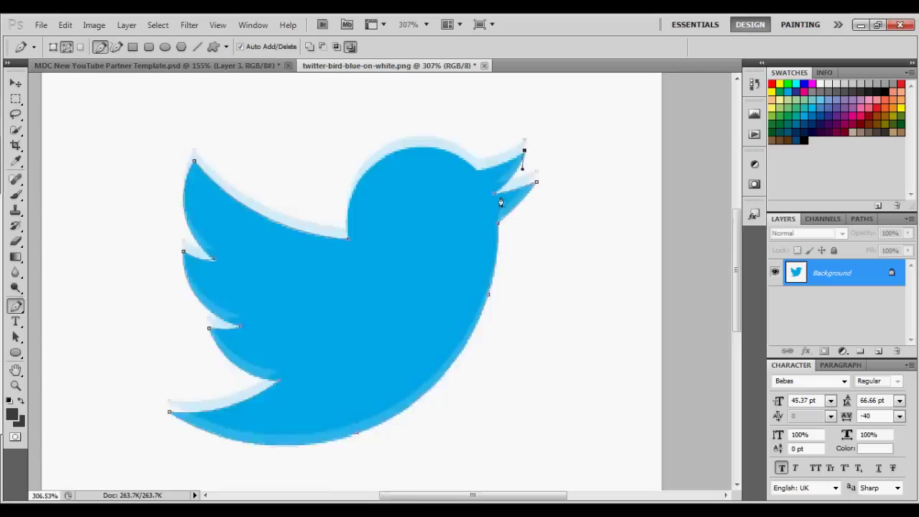
Trace the curve over the bird's head and close the Pen path at the wing.
{"action": "scroll", "coordinate": [505, 205], "scroll_direction": "up", "scroll_amount": 5}
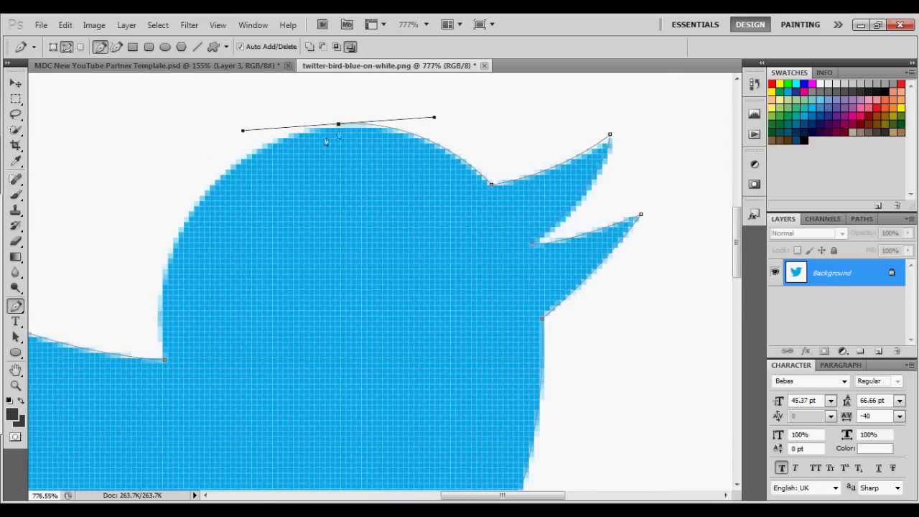
{"action": "left_click", "coordinate": [337, 124], "text": "alt"}
{"action": "left_click_drag", "start_coordinate": [165, 361], "coordinate": [162, 485]}
{"action": "scroll", "coordinate": [172, 438], "scroll_direction": "down", "scroll_amount": 3}
{"action": "scroll", "coordinate": [249, 312], "scroll_direction": "down", "scroll_amount": 5}
Add a new layer and fill the bird path with white.
{"action": "left_click", "coordinate": [879, 351]}
{"action": "right_click", "coordinate": [865, 275]}
{"action": "right_click", "coordinate": [431, 250]}
{"action": "left_click", "coordinate": [487, 330]}
{"action": "left_click", "coordinate": [560, 120]}
Bring the white bird into the template, scale it to about 31% and place it on the first circle.
{"action": "left_click", "coordinate": [16, 84]}
{"action": "left_click_drag", "start_coordinate": [425, 276], "coordinate": [548, 312]}
{"action": "left_click_drag", "start_coordinate": [596, 240], "coordinate": [492, 326]}
{"action": "left_click_drag", "start_coordinate": [454, 358], "coordinate": [462, 311]}
{"action": "left_click_drag", "start_coordinate": [499, 279], "coordinate": [485, 296]}
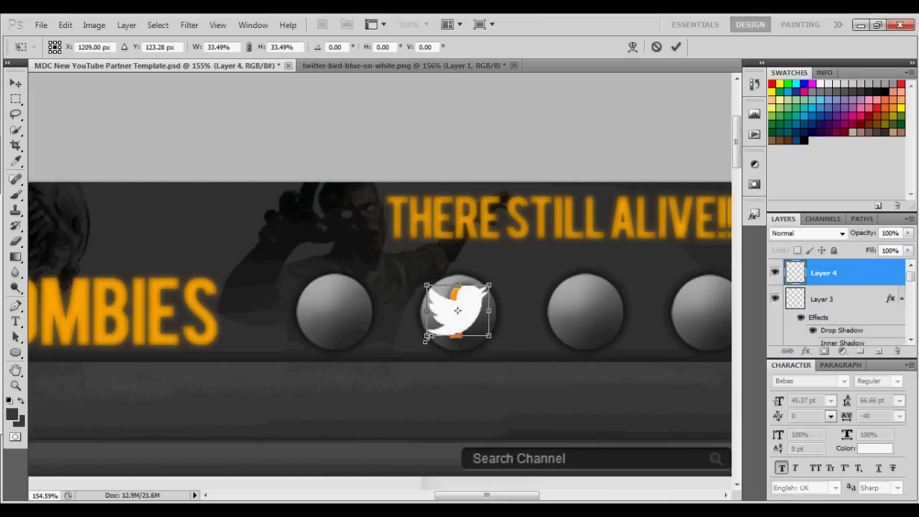
{"action": "left_click_drag", "start_coordinate": [472, 325], "coordinate": [355, 328]}
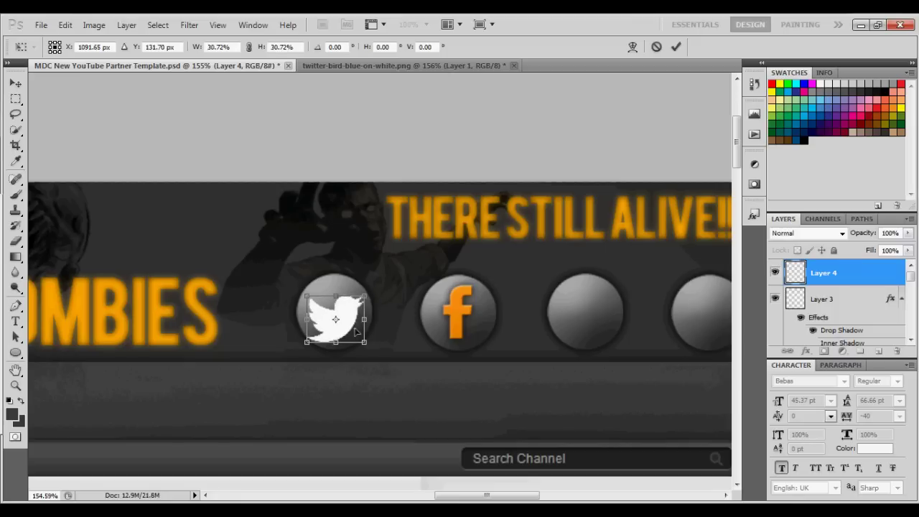
{"action": "key", "text": "super"}
{"action": "key", "text": "super"}
{"action": "key", "text": "Return"}
Center the bird in the first circle and paste the orange beveled layer style onto it.
{"action": "scroll", "coordinate": [316, 331], "scroll_direction": "up", "scroll_amount": 9}
{"action": "left_click_drag", "start_coordinate": [410, 333], "coordinate": [401, 333]}
{"action": "scroll", "coordinate": [401, 334], "scroll_direction": "up", "scroll_amount": 2}
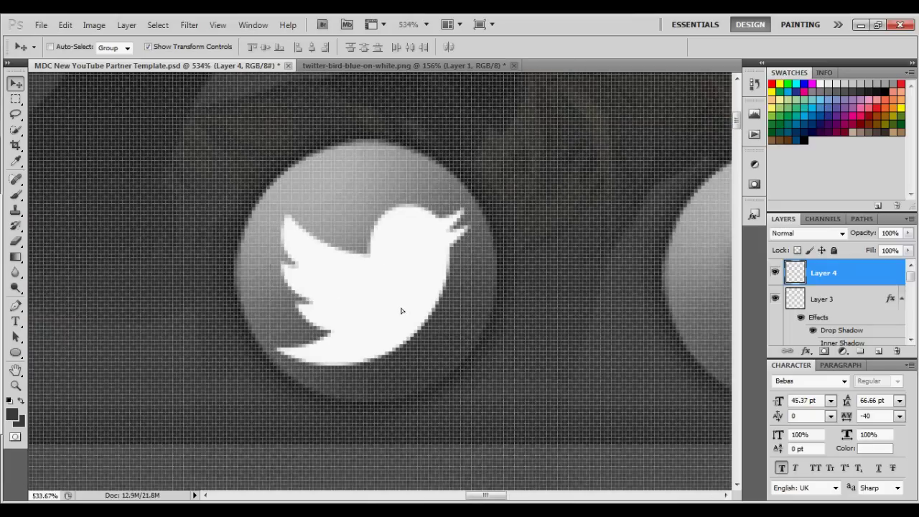
{"action": "scroll", "coordinate": [402, 310], "scroll_direction": "down", "scroll_amount": 1}
{"action": "right_click", "coordinate": [876, 284]}
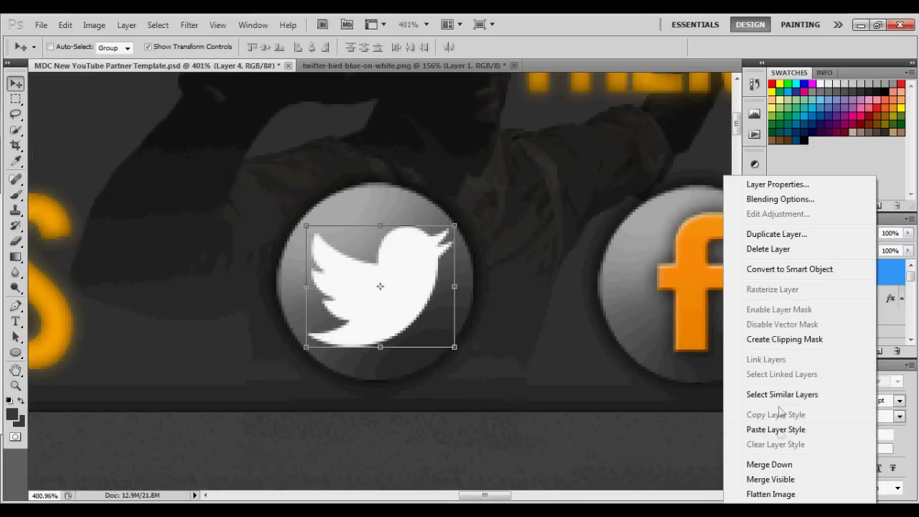
{"action": "left_click", "coordinate": [772, 429]}
{"action": "scroll", "coordinate": [571, 363], "scroll_direction": "down", "scroll_amount": 5}
{"action": "scroll", "coordinate": [569, 367], "scroll_direction": "up", "scroll_amount": 2}
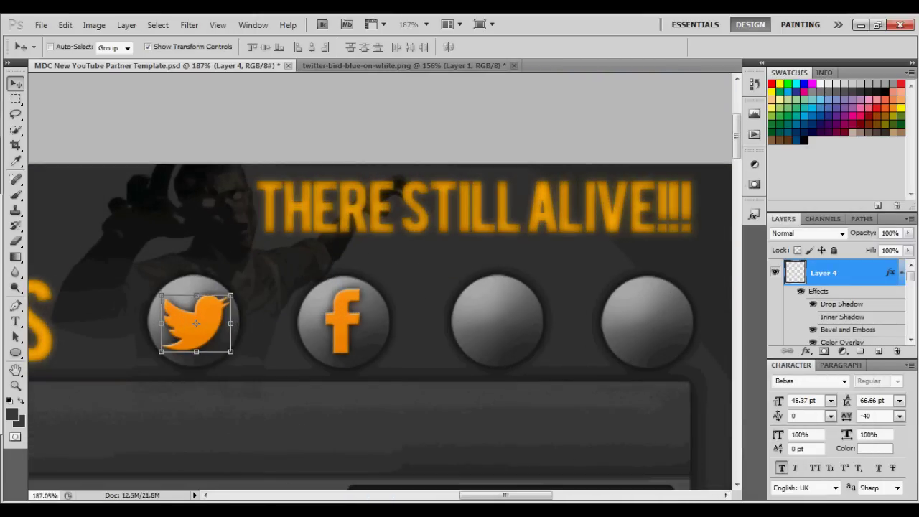
Open Twitch_Logo_Black.png.
{"action": "left_click", "coordinate": [41, 25]}
{"action": "left_click", "coordinate": [54, 56]}
{"action": "left_click_drag", "start_coordinate": [833, 155], "coordinate": [833, 287]}
{"action": "double_click", "coordinate": [380, 175]}
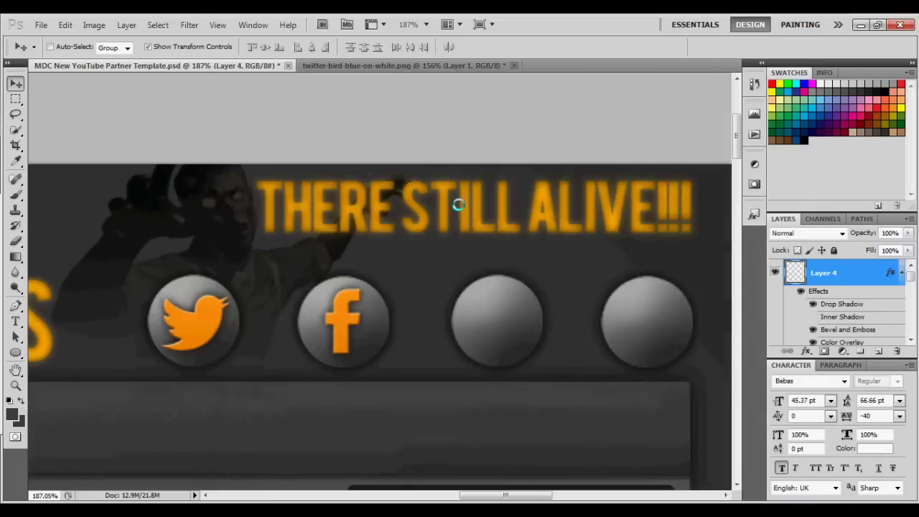
Trace the first letter t of the Twitch logo with the Pen tool and fill the outline with white on a new layer.
{"action": "scroll", "coordinate": [195, 325], "scroll_direction": "up", "scroll_amount": 2}
{"action": "key", "text": "p"}
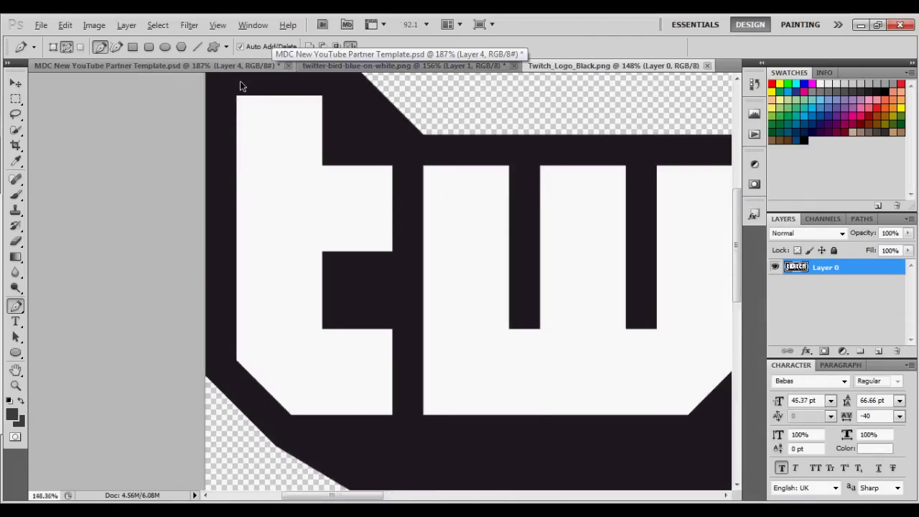
{"action": "scroll", "coordinate": [240, 81], "scroll_direction": "up", "scroll_amount": 7}
{"action": "left_click", "coordinate": [243, 107]}
{"action": "left_click", "coordinate": [463, 108]}
{"action": "left_click", "coordinate": [463, 290]}
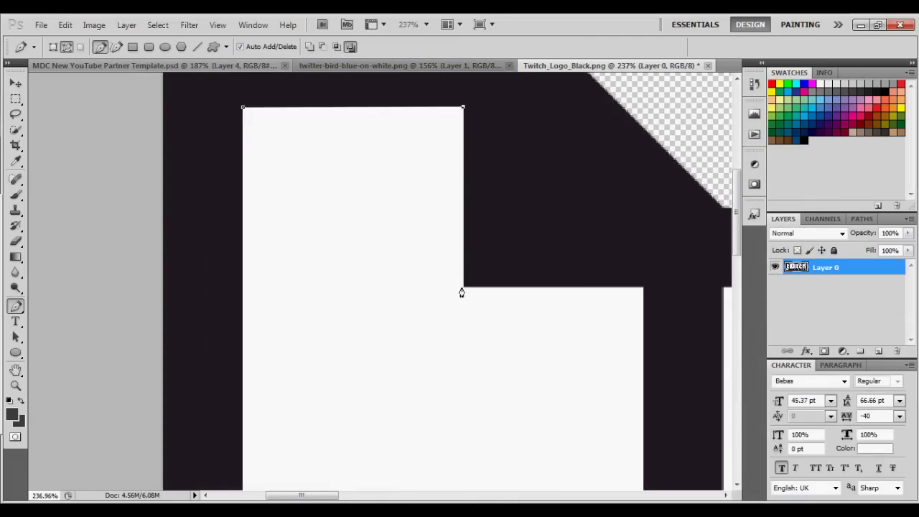
{"action": "scroll", "coordinate": [638, 314], "scroll_direction": "down", "scroll_amount": 4}
{"action": "left_click", "coordinate": [644, 358]}
{"action": "right_click", "coordinate": [462, 365]}
{"action": "left_click", "coordinate": [462, 365]}
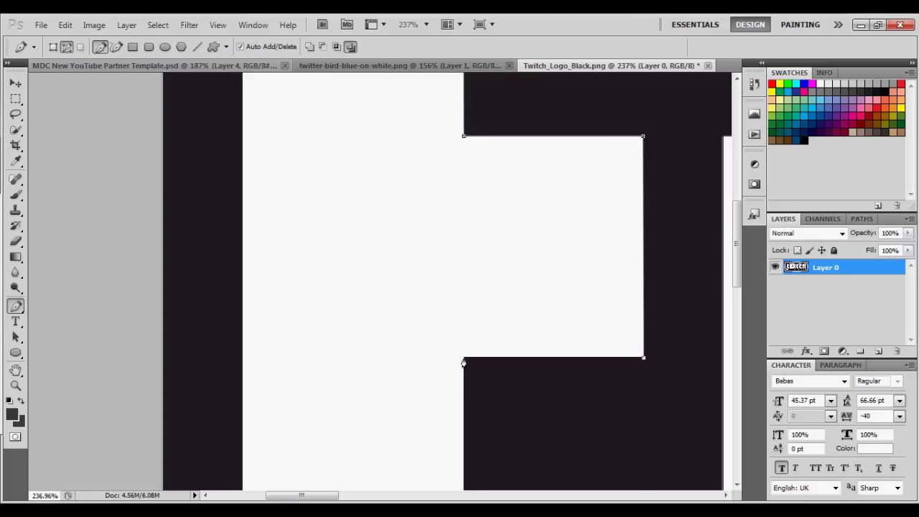
{"action": "scroll", "coordinate": [464, 363], "scroll_direction": "down", "scroll_amount": 5}
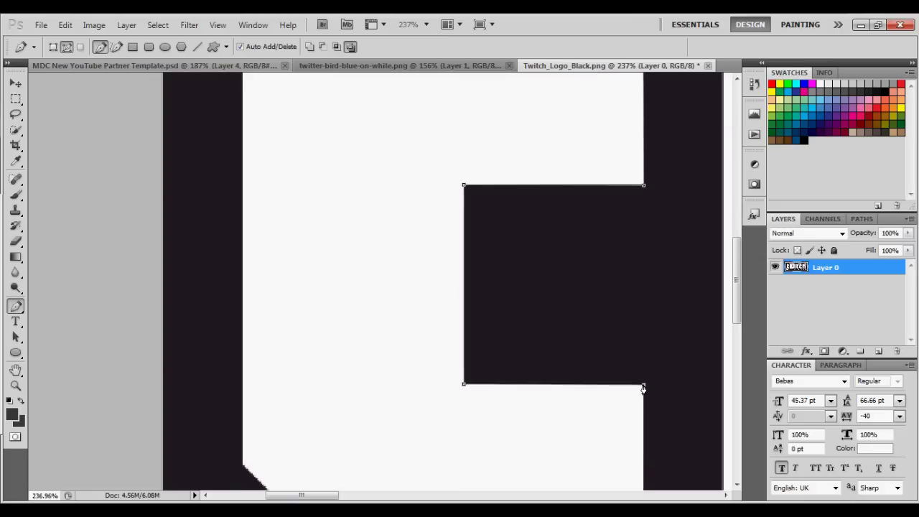
{"action": "scroll", "coordinate": [644, 389], "scroll_direction": "down", "scroll_amount": 6}
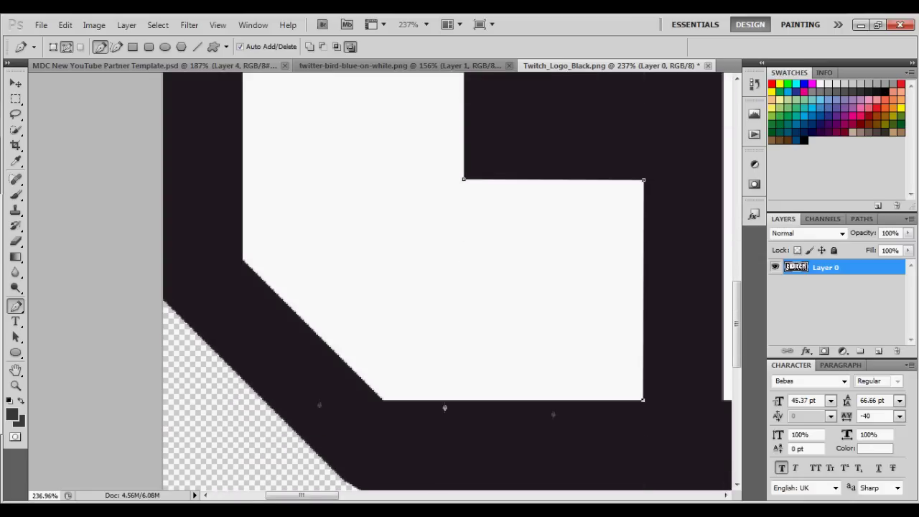
{"action": "scroll", "coordinate": [244, 265], "scroll_direction": "up", "scroll_amount": 6}
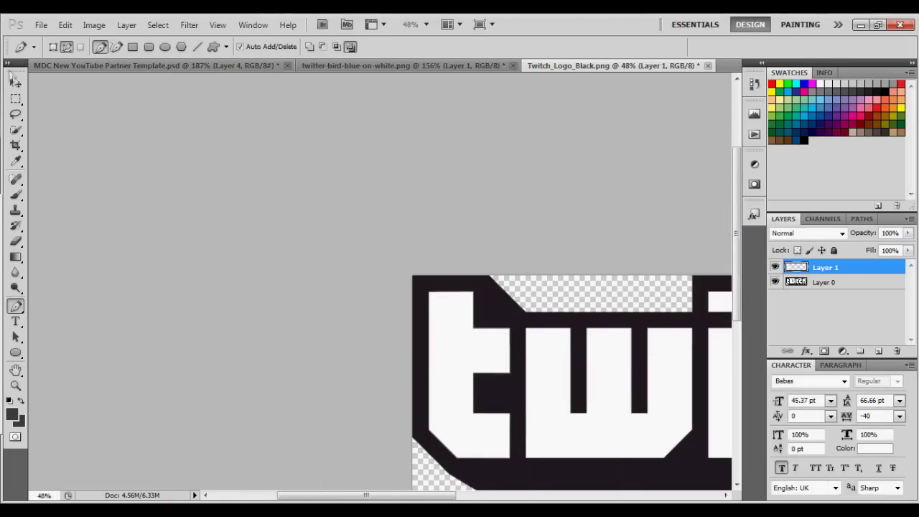
Bring the white letter t into the YouTube partner template and scale it down to icon size.
{"action": "key", "text": "v"}
{"action": "left_click_drag", "start_coordinate": [199, 60], "coordinate": [603, 358]}
{"action": "scroll", "coordinate": [603, 357], "scroll_direction": "down", "scroll_amount": 5}
{"action": "left_click_drag", "start_coordinate": [634, 291], "coordinate": [565, 395]}
{"action": "scroll", "coordinate": [620, 440], "scroll_direction": "down", "scroll_amount": 3}
{"action": "key", "text": "ctrl+z"}
{"action": "left_click_drag", "start_coordinate": [635, 140], "coordinate": [525, 321]}
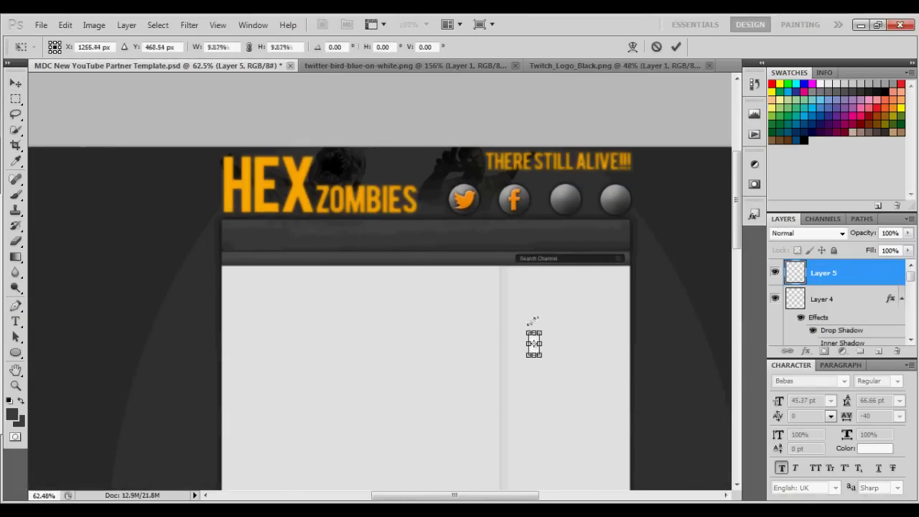
{"action": "key", "text": "Return"}
Scale the letter t to about 77%, place it on the third circle and paste the orange layer style onto it.
{"action": "key", "text": "ctrl+t"}
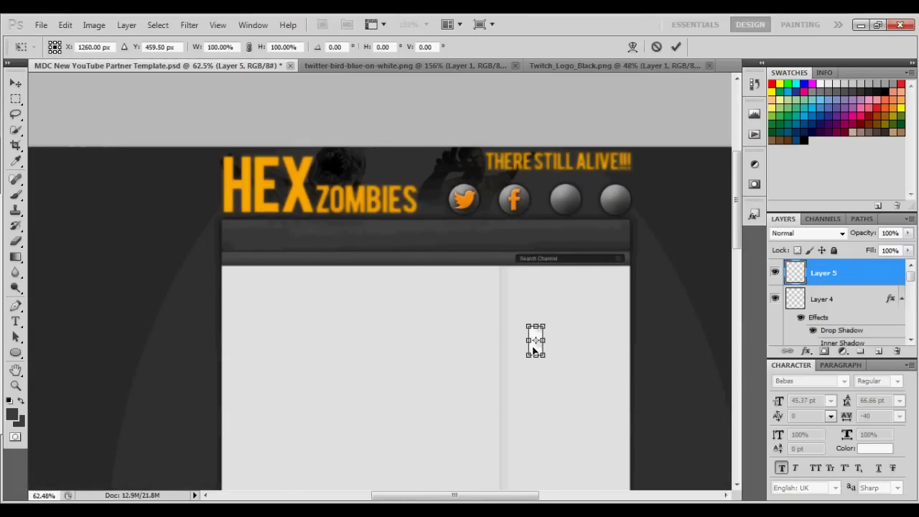
{"action": "scroll", "coordinate": [565, 198], "scroll_direction": "up", "scroll_amount": 5}
{"action": "left_click_drag", "start_coordinate": [547, 185], "coordinate": [528, 211]}
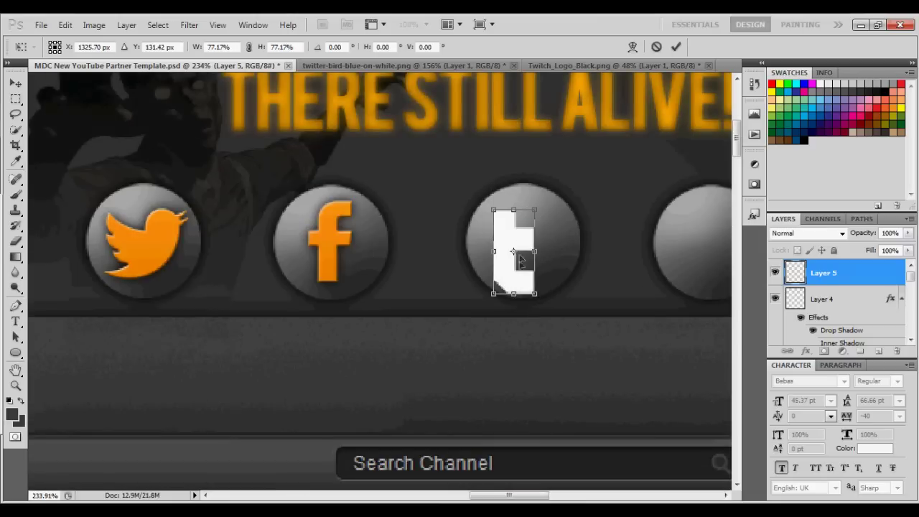
{"action": "left_click", "coordinate": [676, 47]}
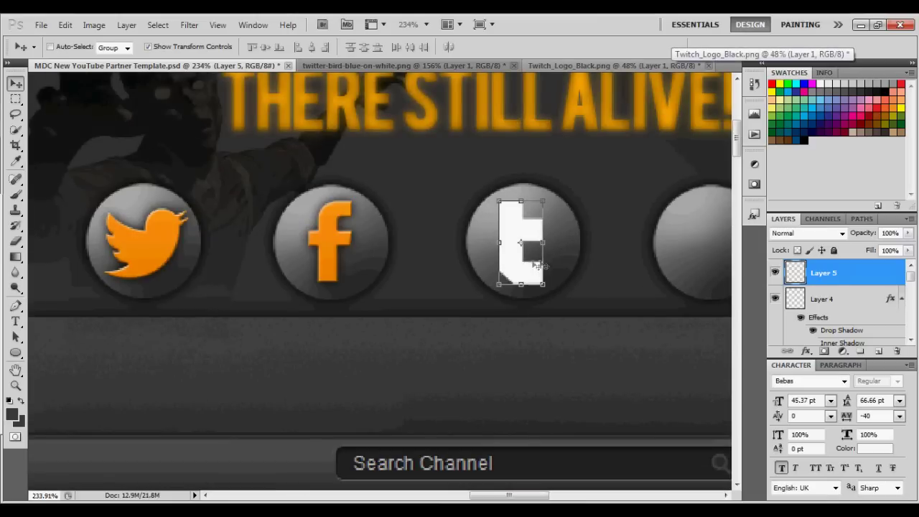
{"action": "right_click", "coordinate": [842, 273]}
{"action": "left_click", "coordinate": [738, 430]}
Add the italic text FM in Bebas at 39.73 pt and place it on the fourth circle.
{"action": "scroll", "coordinate": [617, 289], "scroll_direction": "down", "scroll_amount": 2}
{"action": "left_click_drag", "start_coordinate": [495, 496], "coordinate": [532, 496]}
{"action": "left_click", "coordinate": [16, 322]}
{"action": "left_click", "coordinate": [419, 257]}
{"action": "key", "text": "ctrl+a"}
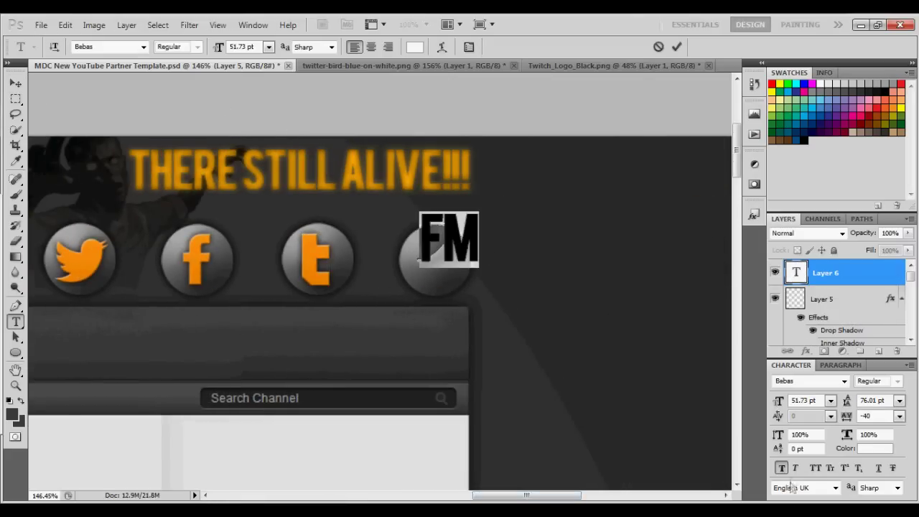
{"action": "left_click", "coordinate": [16, 84]}
{"action": "left_click_drag", "start_coordinate": [455, 253], "coordinate": [426, 271]}
Center the orange letter t within the third circle.
{"action": "left_click", "coordinate": [822, 299]}
{"action": "left_click_drag", "start_coordinate": [324, 244], "coordinate": [330, 242]}
{"action": "left_click_drag", "start_coordinate": [335, 235], "coordinate": [330, 240]}
{"action": "left_click", "coordinate": [677, 45]}
{"action": "scroll", "coordinate": [307, 262], "scroll_direction": "up", "scroll_amount": 3}
{"action": "left_click_drag", "start_coordinate": [332, 274], "coordinate": [334, 268]}
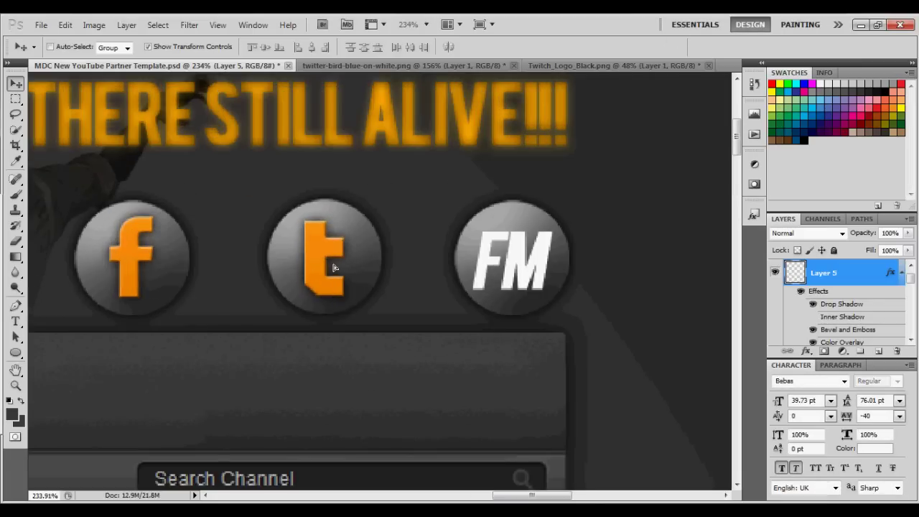
Paste the orange beveled layer style onto the FM text.
{"action": "scroll", "coordinate": [882, 288], "scroll_direction": "up", "scroll_amount": 1}
{"action": "right_click", "coordinate": [859, 269]}
{"action": "left_click", "coordinate": [804, 425]}
{"action": "scroll", "coordinate": [581, 312], "scroll_direction": "down", "scroll_amount": 10}
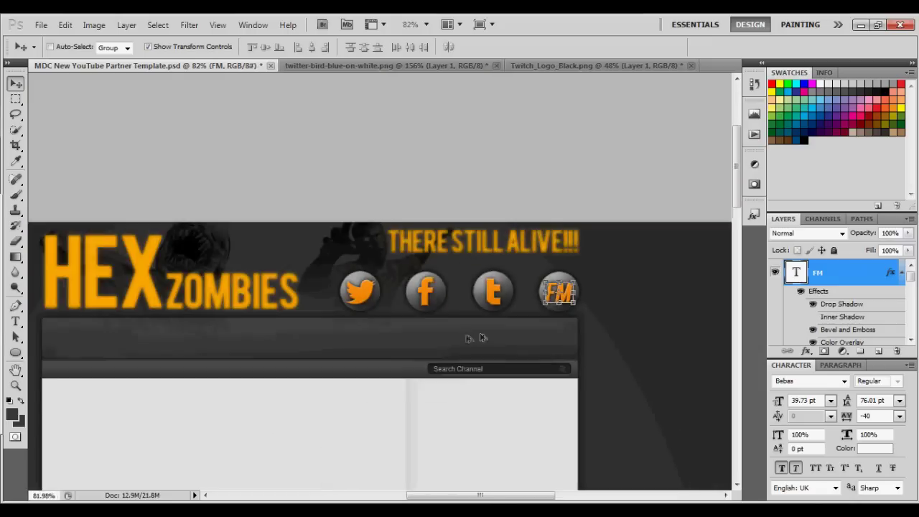
Add the text TWITTER above the bird circle.
{"action": "scroll", "coordinate": [359, 331], "scroll_direction": "up", "scroll_amount": 3}
{"action": "key", "text": "t"}
{"action": "left_click", "coordinate": [342, 242]}
{"action": "type", "text": "TIWTTER"}
{"action": "left_click_drag", "start_coordinate": [342, 233], "coordinate": [446, 234]}
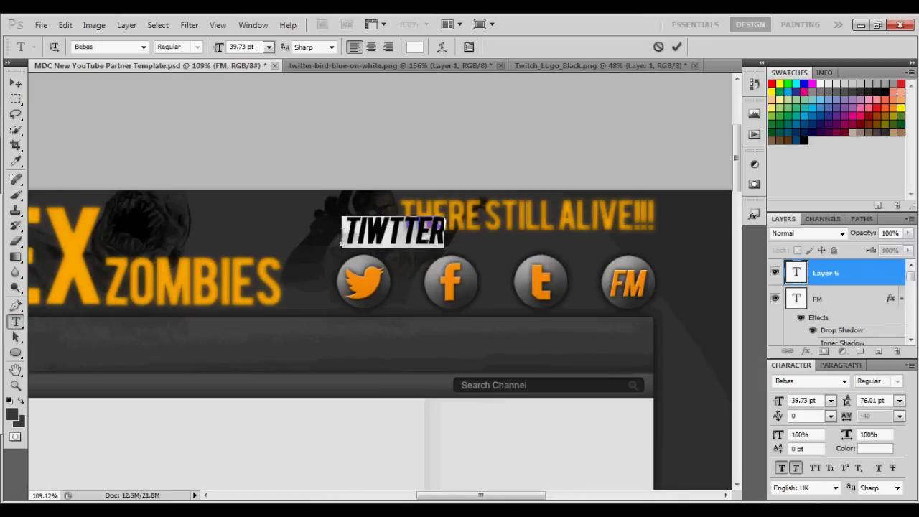
{"action": "type", "text": "TWITTER"}
Remove the italic style from the TWITTER text and set its size to 16.73 pt.
{"action": "left_click_drag", "start_coordinate": [342, 230], "coordinate": [447, 233]}
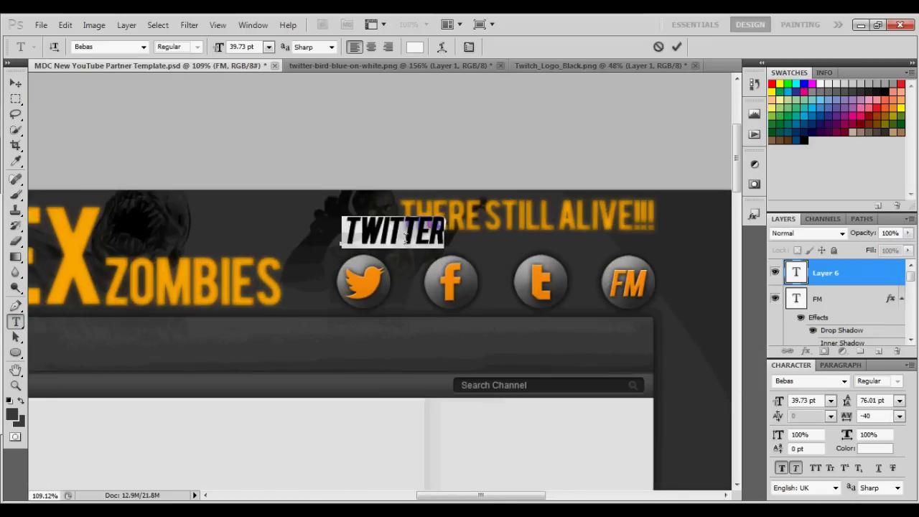
{"action": "scroll", "coordinate": [439, 247], "scroll_direction": "up", "scroll_amount": 3}
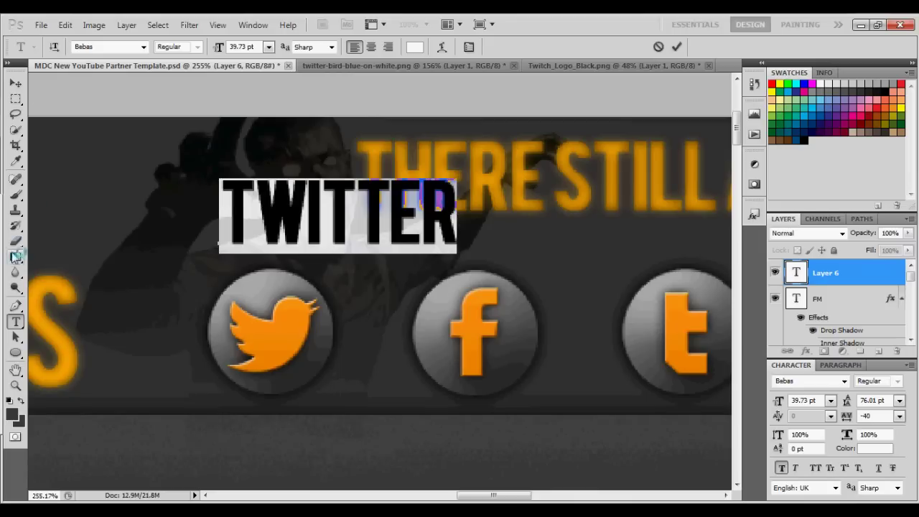
{"action": "left_click_drag", "start_coordinate": [235, 46], "coordinate": [203, 57]}
{"action": "left_click", "coordinate": [677, 48]}
Paste the orange layer style onto the TWITTER text and place it just above the bird circle.
{"action": "right_click", "coordinate": [873, 273]}
{"action": "left_click", "coordinate": [784, 479]}
{"action": "left_click", "coordinate": [16, 84]}
{"action": "left_click_drag", "start_coordinate": [301, 238], "coordinate": [305, 250]}
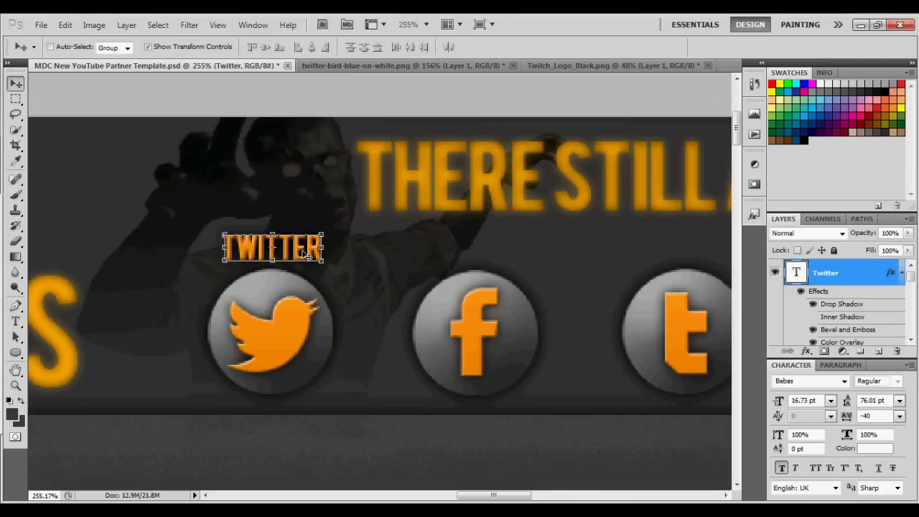
Set the TWITTER label's size to 20.73 pt and center it above the bird circle.
{"action": "left_click", "coordinate": [15, 322]}
{"action": "left_click_drag", "start_coordinate": [223, 252], "coordinate": [323, 250]}
{"action": "left_click_drag", "start_coordinate": [218, 48], "coordinate": [222, 51]}
{"action": "left_click", "coordinate": [677, 48]}
{"action": "left_click", "coordinate": [16, 84]}
{"action": "left_click_drag", "start_coordinate": [296, 247], "coordinate": [621, 252]}
{"action": "scroll", "coordinate": [286, 251], "scroll_direction": "up", "scroll_amount": 3}
{"action": "key", "text": "Left"}
{"action": "key", "text": "Left"}
{"action": "key", "text": "Up"}
{"action": "key", "text": "Up"}
Duplicate the TWITTER label layer for use above the f circle.
{"action": "right_click", "coordinate": [856, 273]}
{"action": "left_click", "coordinate": [743, 148]}
{"action": "left_click", "coordinate": [580, 151]}
{"action": "mouse_move", "coordinate": [491, 495]}
{"action": "left_mouse_down"}
{"action": "mouse_move", "coordinate": [522, 497]}
{"action": "mouse_move", "coordinate": [508, 496]}
{"action": "left_mouse_up"}
Change the copied label's text to Facebook and center it above the f circle.
{"action": "left_click", "coordinate": [16, 322]}
{"action": "left_click_drag", "start_coordinate": [461, 246], "coordinate": [265, 246]}
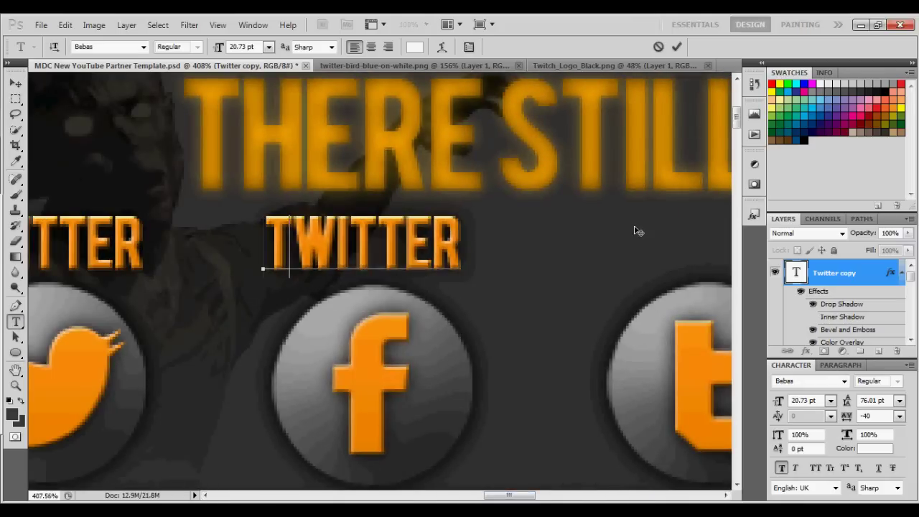
{"action": "type", "text": "Facebook"}
{"action": "left_click", "coordinate": [678, 47]}
{"action": "left_click", "coordinate": [14, 85]}
{"action": "left_click_drag", "start_coordinate": [457, 270], "coordinate": [449, 271]}
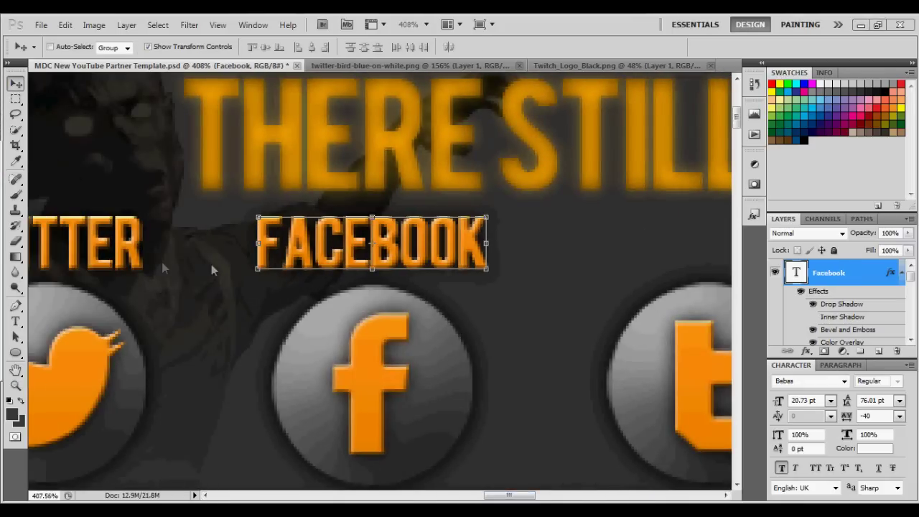
{"action": "mouse_move", "coordinate": [292, 249]}
{"action": "left_mouse_down"}
{"action": "mouse_move", "coordinate": [308, 248]}
{"action": "mouse_move", "coordinate": [299, 248]}
{"action": "left_mouse_up"}
Duplicate the Facebook label and place the copy above the t circle.
{"action": "right_click", "coordinate": [844, 274]}
{"action": "left_click", "coordinate": [745, 150]}
{"action": "left_click", "coordinate": [584, 153]}
{"action": "left_click_drag", "start_coordinate": [408, 249], "coordinate": [589, 249]}
Change the text of the label above the t circle to Twitch.TV.
{"action": "left_click", "coordinate": [16, 321]}
{"action": "left_click_drag", "start_coordinate": [456, 246], "coordinate": [867, 224]}
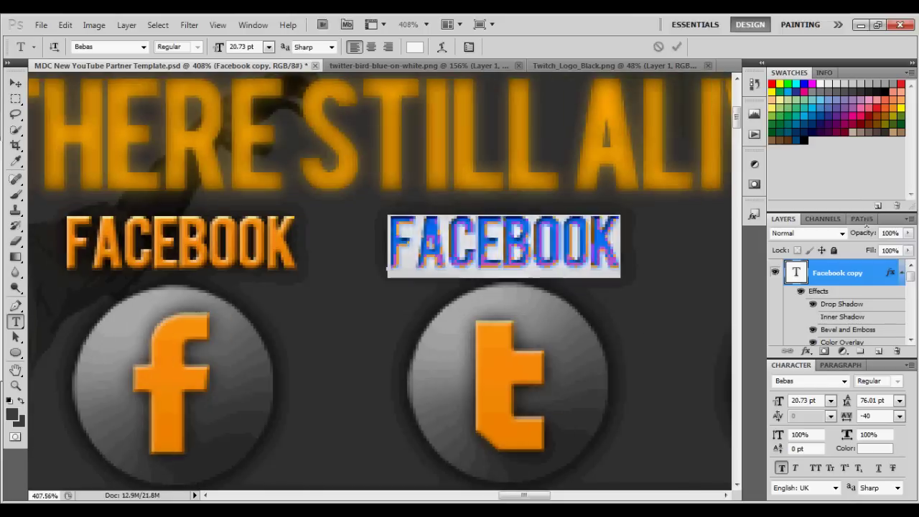
{"action": "type", "text": "Twitch.TV"}
{"action": "key", "text": "ctrl+Return"}
{"action": "key", "text": "v"}
Duplicate the Twitch.TV label and move the copy above the FM circle.
{"action": "right_click", "coordinate": [848, 273]}
{"action": "left_click", "coordinate": [740, 150]}
{"action": "key", "text": "Return"}
{"action": "left_click_drag", "start_coordinate": [503, 244], "coordinate": [614, 259]}
Change the text of the label above the FM circle to Designer and center it there.
{"action": "left_click", "coordinate": [16, 322]}
{"action": "left_click_drag", "start_coordinate": [449, 248], "coordinate": [852, 230]}
{"action": "type", "text": "Designer"}
{"action": "left_click", "coordinate": [16, 84]}
{"action": "left_click_drag", "start_coordinate": [485, 259], "coordinate": [502, 258]}
Open the image drawings-of-guns.jpg.
{"action": "scroll", "coordinate": [502, 260], "scroll_direction": "down", "scroll_amount": 6}
{"action": "left_click_drag", "start_coordinate": [497, 496], "coordinate": [461, 495]}
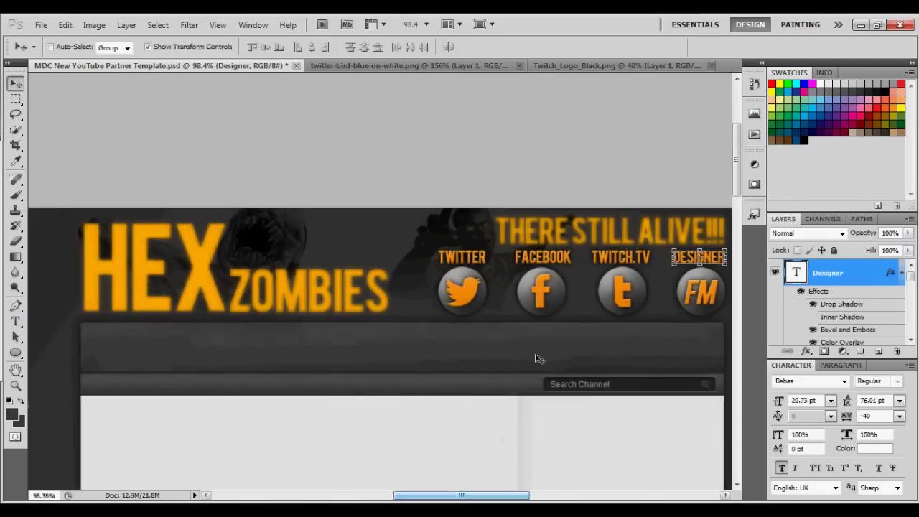
{"action": "scroll", "coordinate": [535, 358], "scroll_direction": "down", "scroll_amount": 3}
{"action": "key", "text": "ctrl+o"}
{"action": "scroll", "coordinate": [521, 245], "scroll_direction": "down", "scroll_amount": 3}
{"action": "double_click", "coordinate": [611, 209]}
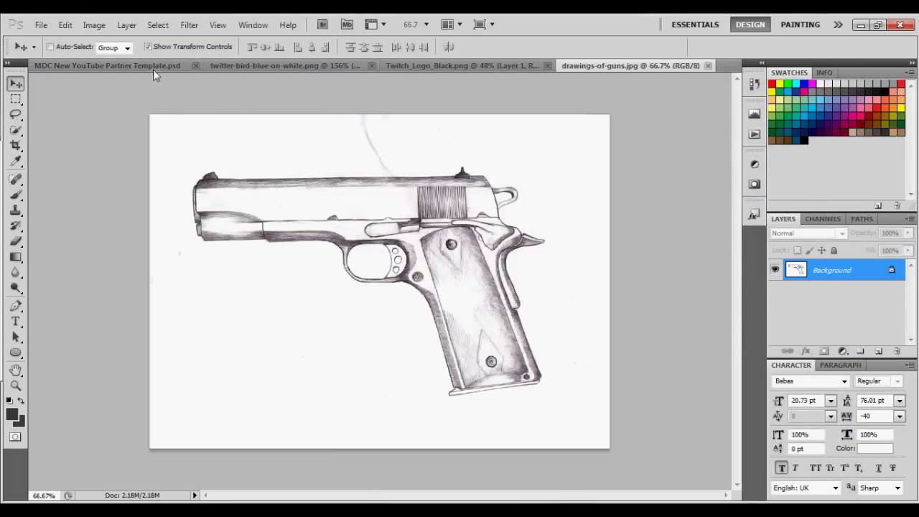
Bring the gun drawing into the template and set its layer blending mode to Linear Burn.
{"action": "left_click_drag", "start_coordinate": [155, 74], "coordinate": [226, 362]}
{"action": "scroll", "coordinate": [225, 362], "scroll_direction": "up", "scroll_amount": 3}
{"action": "left_click", "coordinate": [841, 233]}
{"action": "left_click", "coordinate": [841, 86]}
Rotate the gun drawing about 48 degrees and move it over the left edge of the content area.
{"action": "left_click_drag", "start_coordinate": [540, 113], "coordinate": [583, 330]}
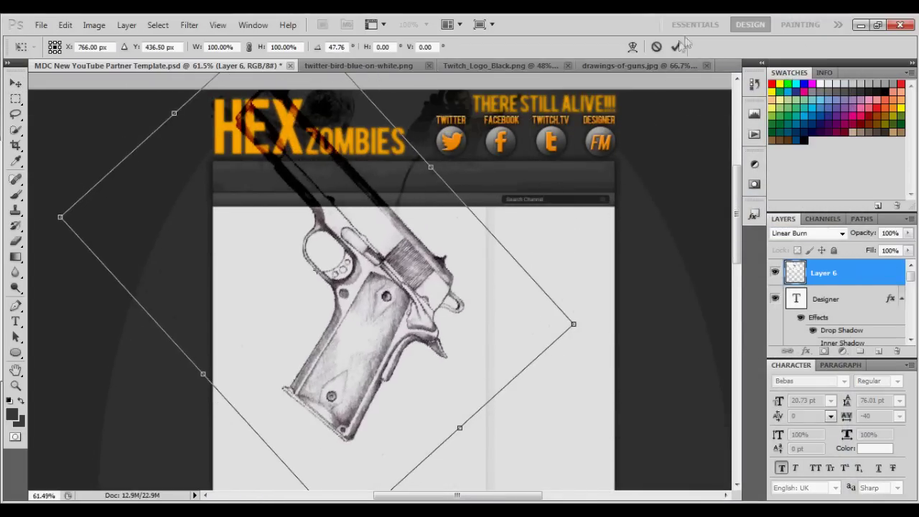
{"action": "left_click", "coordinate": [676, 47]}
{"action": "key", "text": "e"}
{"action": "left_click", "coordinate": [69, 47]}
{"action": "left_click", "coordinate": [69, 47]}
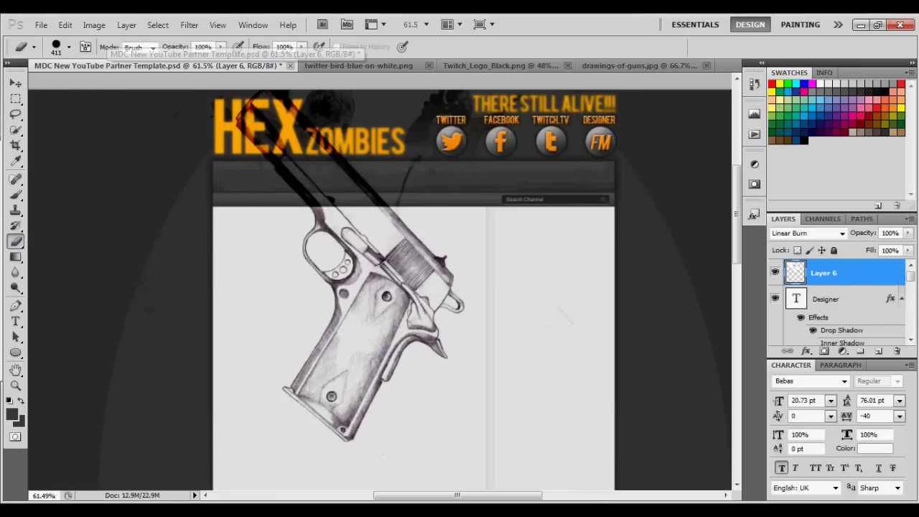
{"action": "left_click", "coordinate": [15, 83]}
{"action": "left_click_drag", "start_coordinate": [566, 256], "coordinate": [432, 262]}
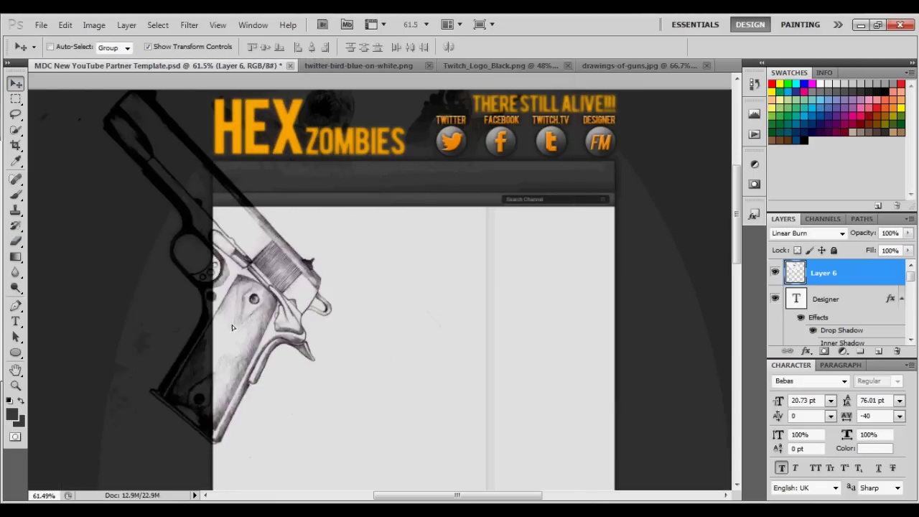
Scale the gun drawing down so it sits beside the HEX title at the content area's upper-left corner.
{"action": "scroll", "coordinate": [432, 261], "scroll_direction": "down", "scroll_amount": 6}
{"action": "left_click_drag", "start_coordinate": [436, 388], "coordinate": [388, 340]}
{"action": "key", "text": "Return"}
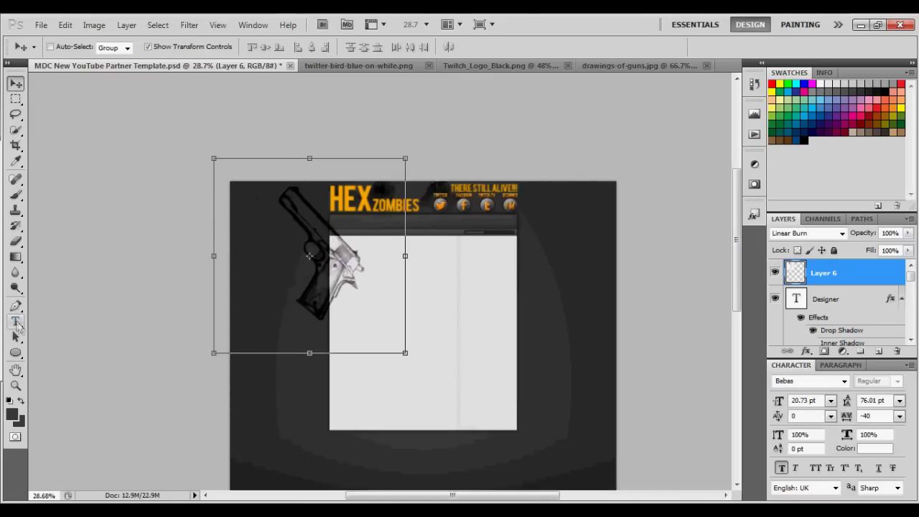
Fade out the lower part of the gun's grip with a soft 411 px eraser.
{"action": "key", "text": "e"}
{"action": "left_click", "coordinate": [63, 48]}
{"action": "key", "text": "Return"}
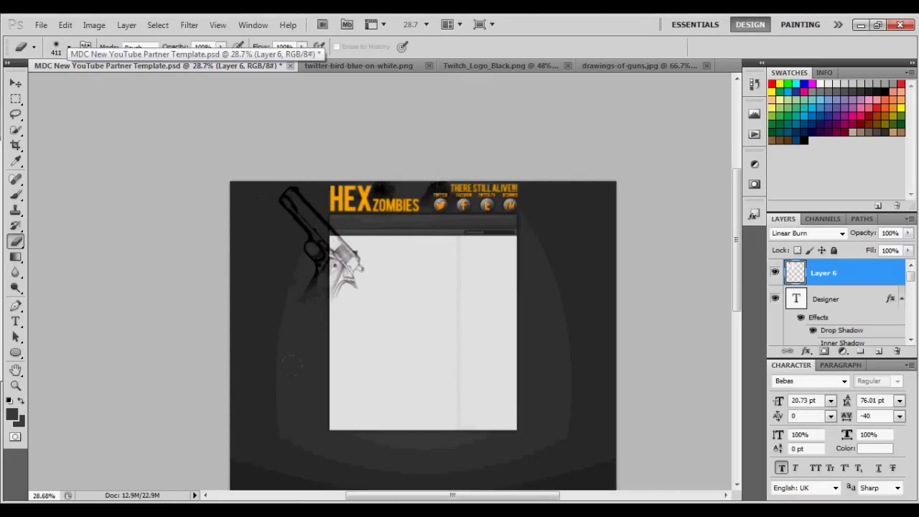
Duplicate the faded gun layer as Layer 6 copy.
{"action": "right_click", "coordinate": [851, 269]}
{"action": "left_click", "coordinate": [754, 228]}
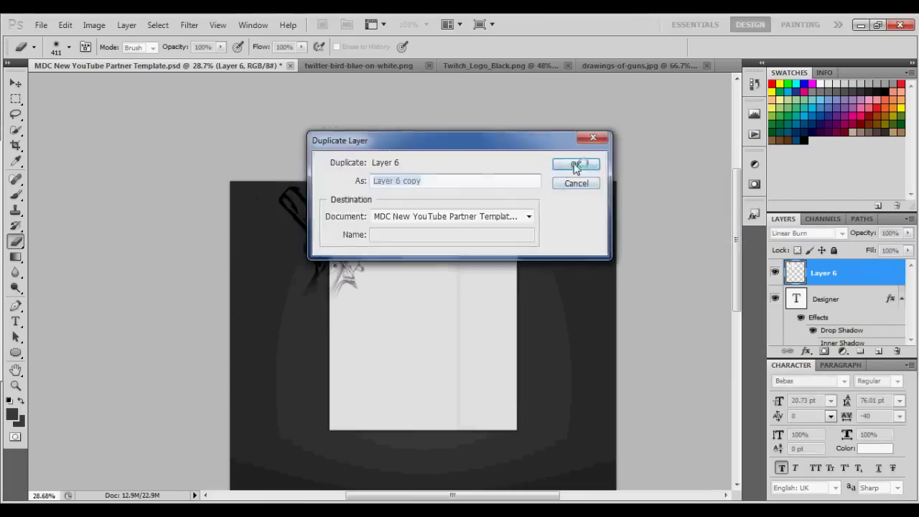
{"action": "left_click", "coordinate": [581, 164]}
Flip the copied gun horizontally and move it to the opposite side of the content area.
{"action": "left_click", "coordinate": [64, 25]}
{"action": "mouse_move", "coordinate": [184, 288]}
{"action": "left_click", "coordinate": [309, 486]}
{"action": "key", "text": "v"}
{"action": "mouse_move", "coordinate": [350, 299]}
{"action": "left_mouse_down"}
{"action": "mouse_move", "coordinate": [493, 312]}
{"action": "mouse_move", "coordinate": [424, 306]}
{"action": "mouse_move", "coordinate": [574, 298]}
{"action": "left_mouse_up"}
Merge the two gun layers and set the merged layer's blending mode to Linear Burn.
{"action": "left_click", "coordinate": [875, 303], "text": "ctrl"}
{"action": "key", "text": "ctrl+e"}
{"action": "left_click", "coordinate": [842, 233]}
{"action": "left_click", "coordinate": [804, 87]}
{"action": "left_click", "coordinate": [507, 320]}
{"action": "scroll", "coordinate": [505, 309], "scroll_direction": "up", "scroll_amount": 5}
{"action": "scroll", "coordinate": [377, 288], "scroll_direction": "up", "scroll_amount": 5}
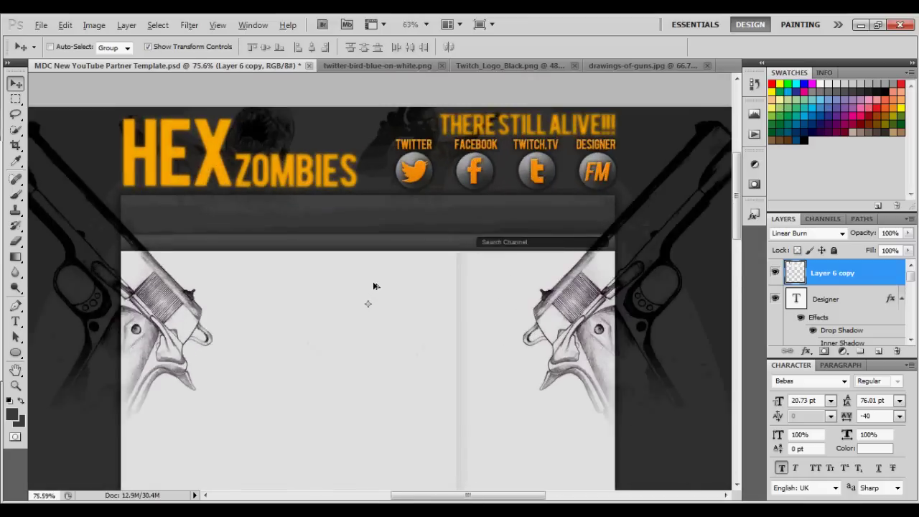
Add the credit text #13 By FMART beside the lower right edge of the content area.
{"action": "scroll", "coordinate": [376, 287], "scroll_direction": "down", "scroll_amount": 4}
{"action": "scroll", "coordinate": [357, 358], "scroll_direction": "down", "scroll_amount": 3}
{"action": "key", "text": "t"}
{"action": "left_click", "coordinate": [540, 368]}
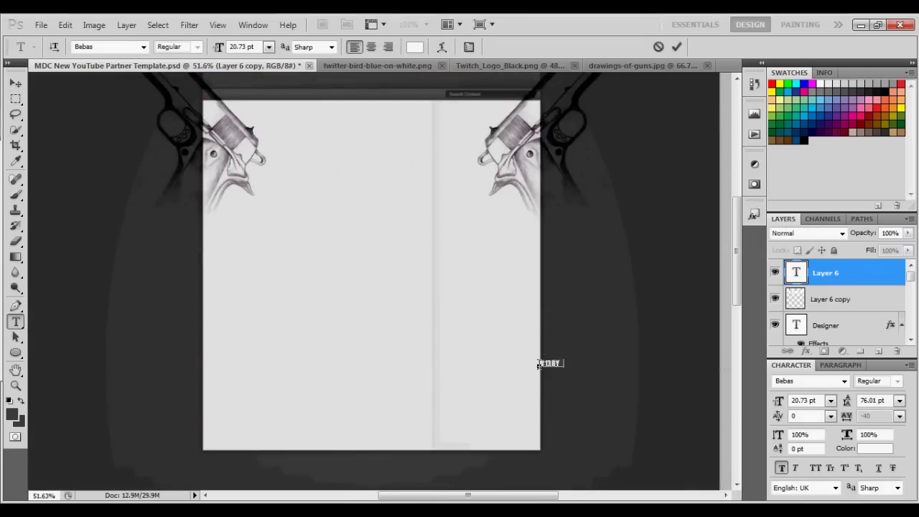
{"action": "key", "text": "ctrl+Return"}
{"action": "scroll", "coordinate": [639, 423], "scroll_direction": "up", "scroll_amount": 8}
Rotate the credit text 90 degrees beside the content area's right edge.
{"action": "key", "text": "v"}
{"action": "left_click_drag", "start_coordinate": [532, 322], "coordinate": [448, 372]}
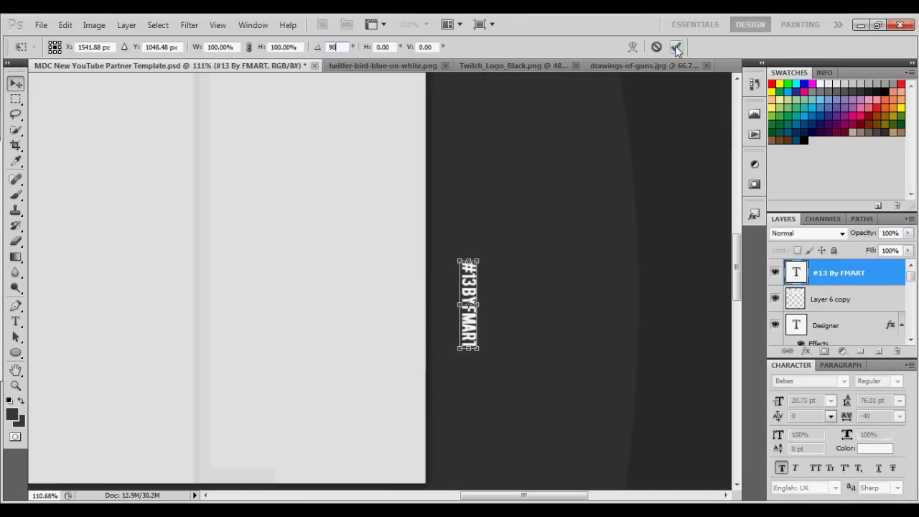
{"action": "key", "text": "Return"}
Widen the credit's word spacing, align it with the content area's lower-right corner and set its opacity to 78%.
{"action": "key", "text": "t"}
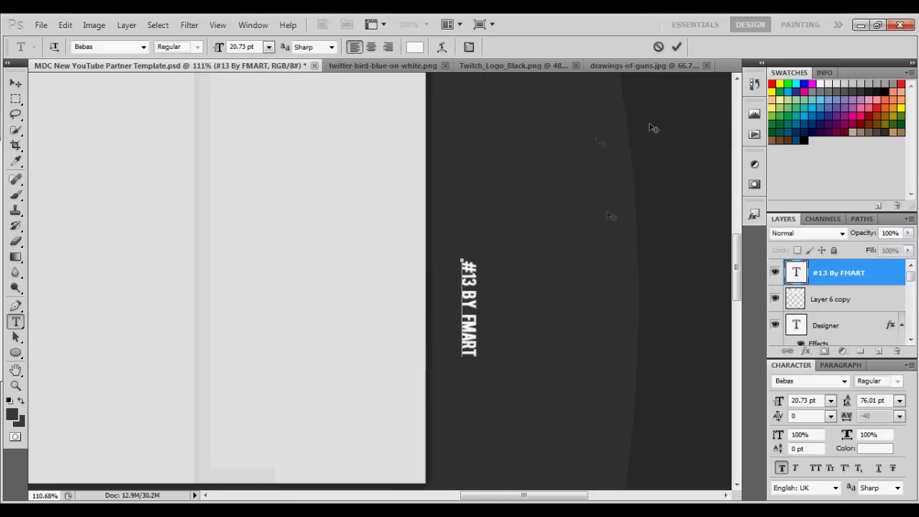
{"action": "left_click", "coordinate": [677, 47]}
{"action": "key", "text": "v"}
{"action": "left_click_drag", "start_coordinate": [469, 343], "coordinate": [435, 388]}
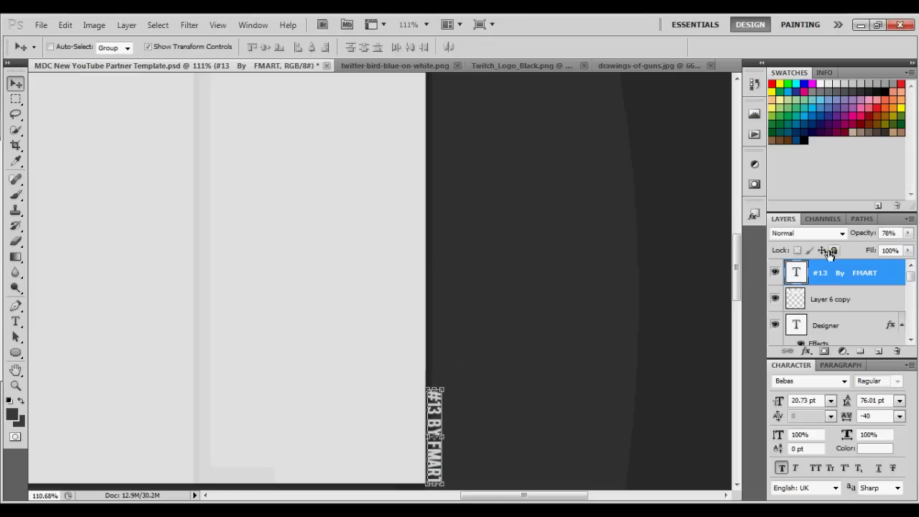
{"action": "scroll", "coordinate": [456, 313], "scroll_direction": "down", "scroll_amount": 5}
{"action": "left_click", "coordinate": [41, 25]}
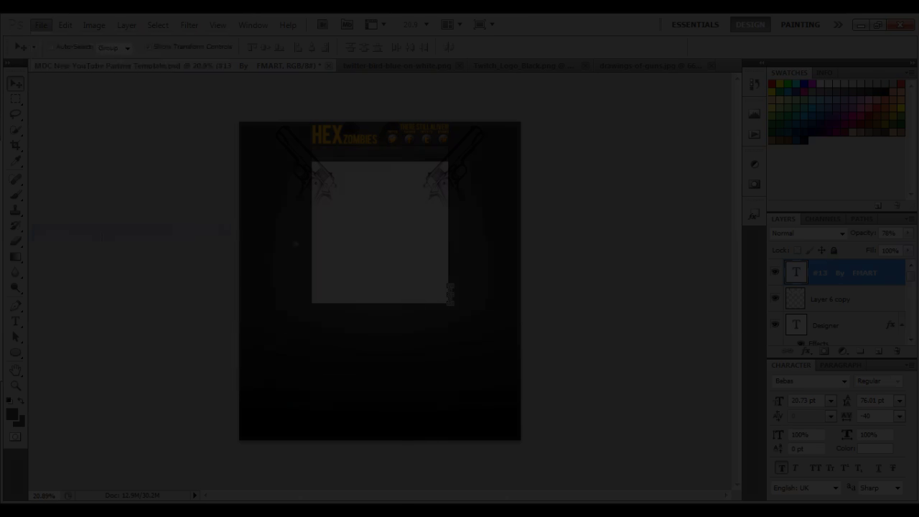